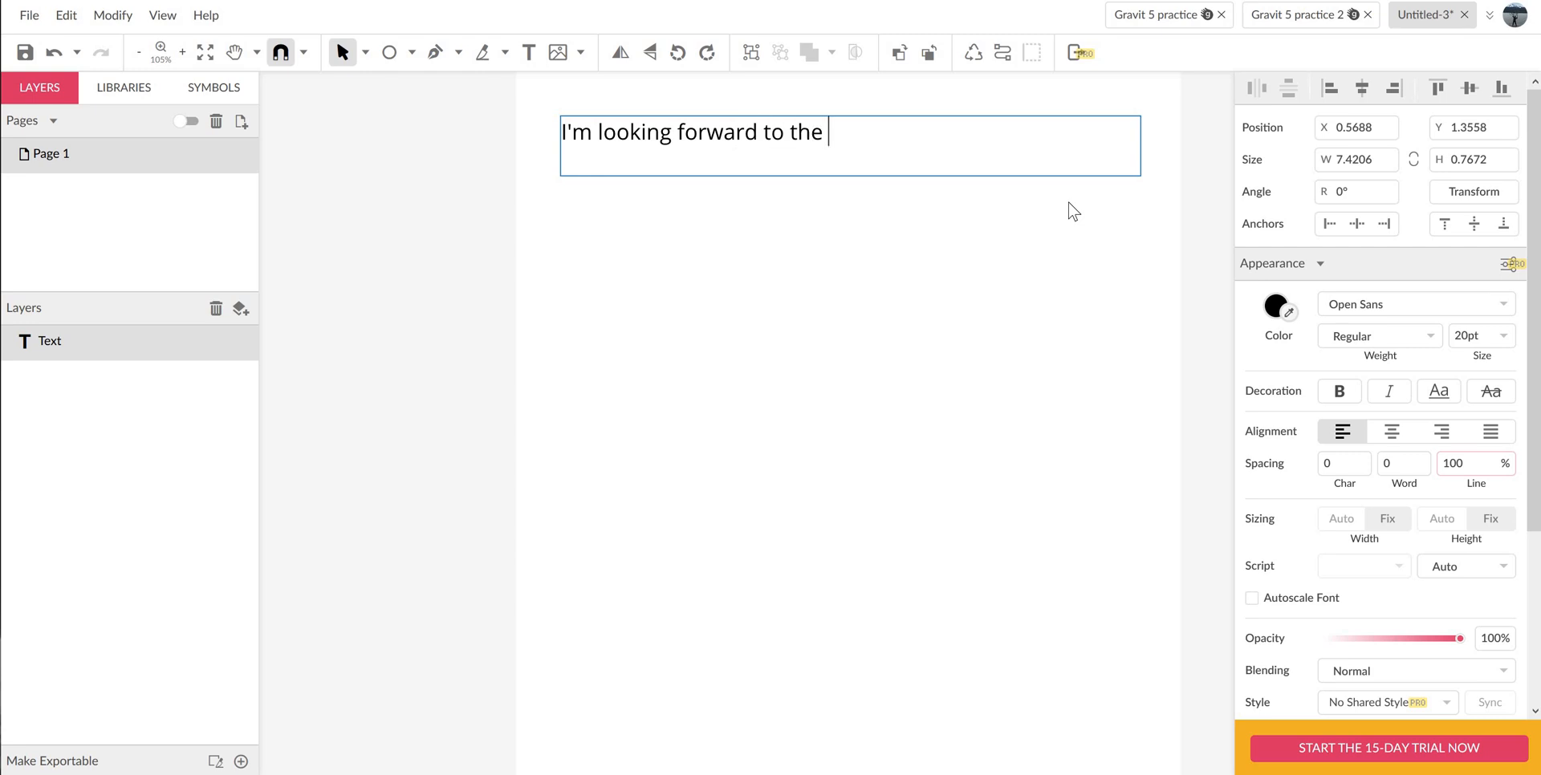
- Complete the text line so it reads "I'm looking forward to the rainy season."
type(".")
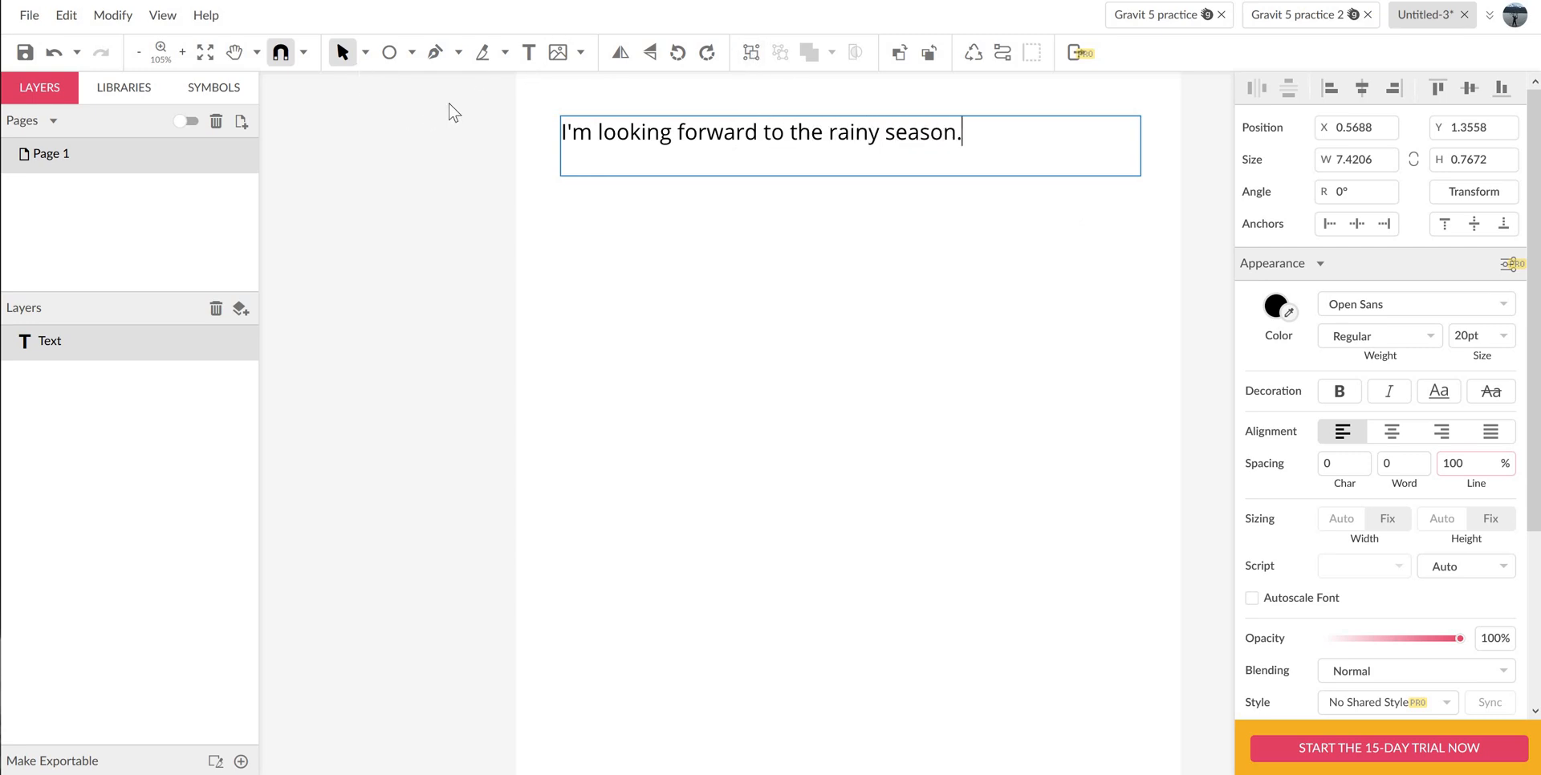
key("Escape")
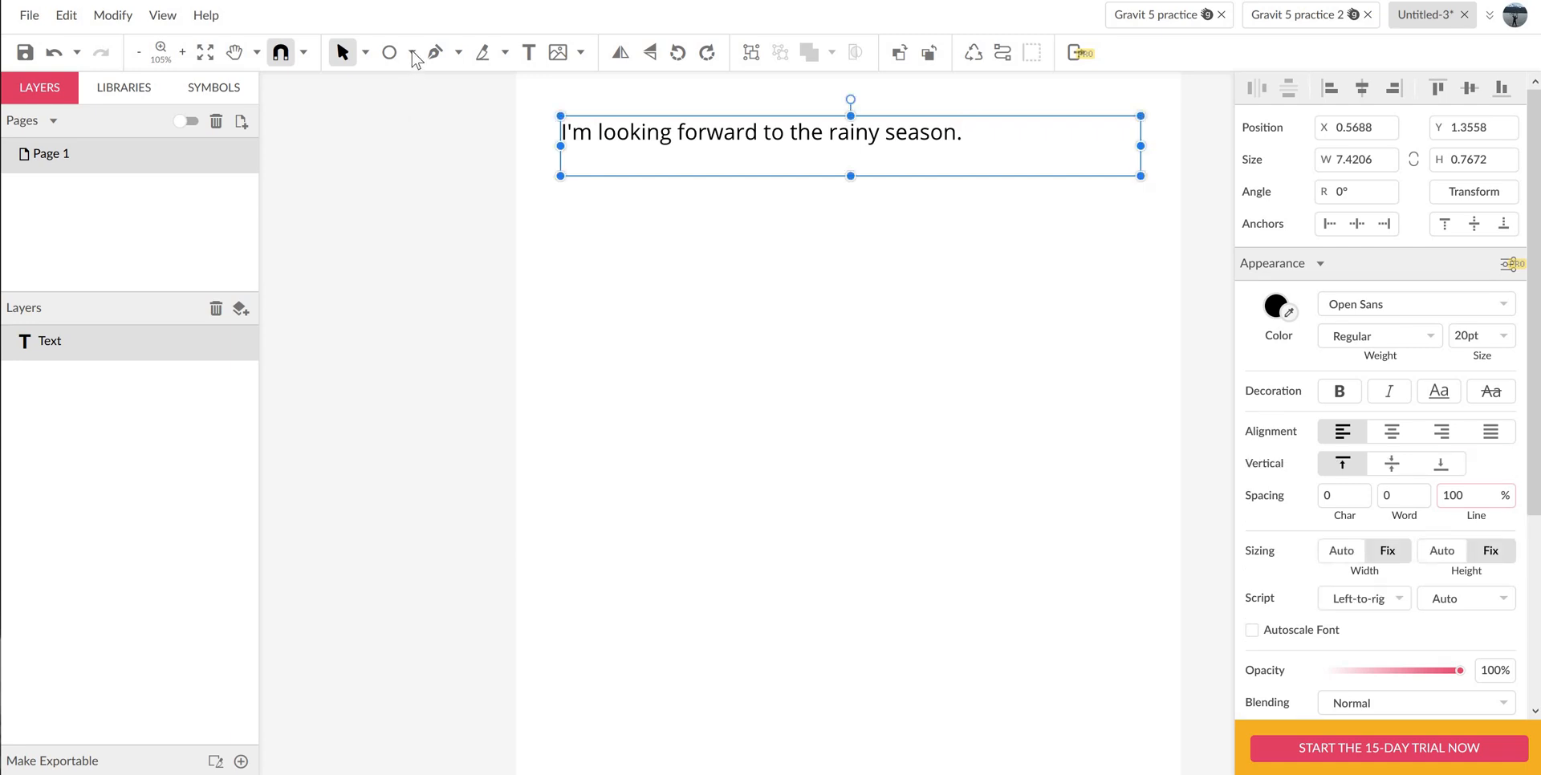
- Draw a circle about 4.38 inches wide below the text and give it a border instead of a fill
left_click(412, 53)
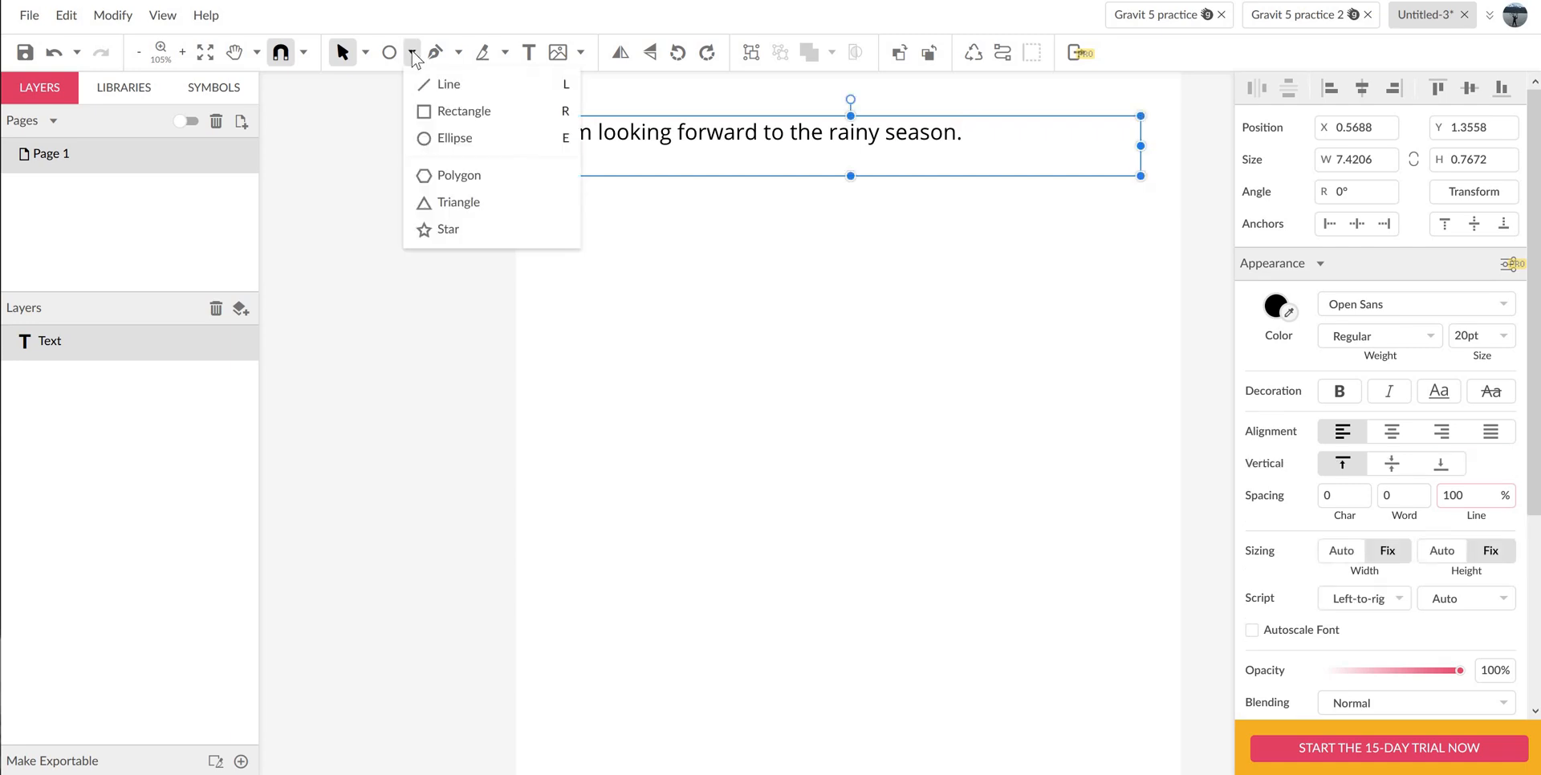
left_click(455, 148)
left_click_drag(616, 240, 960, 374)
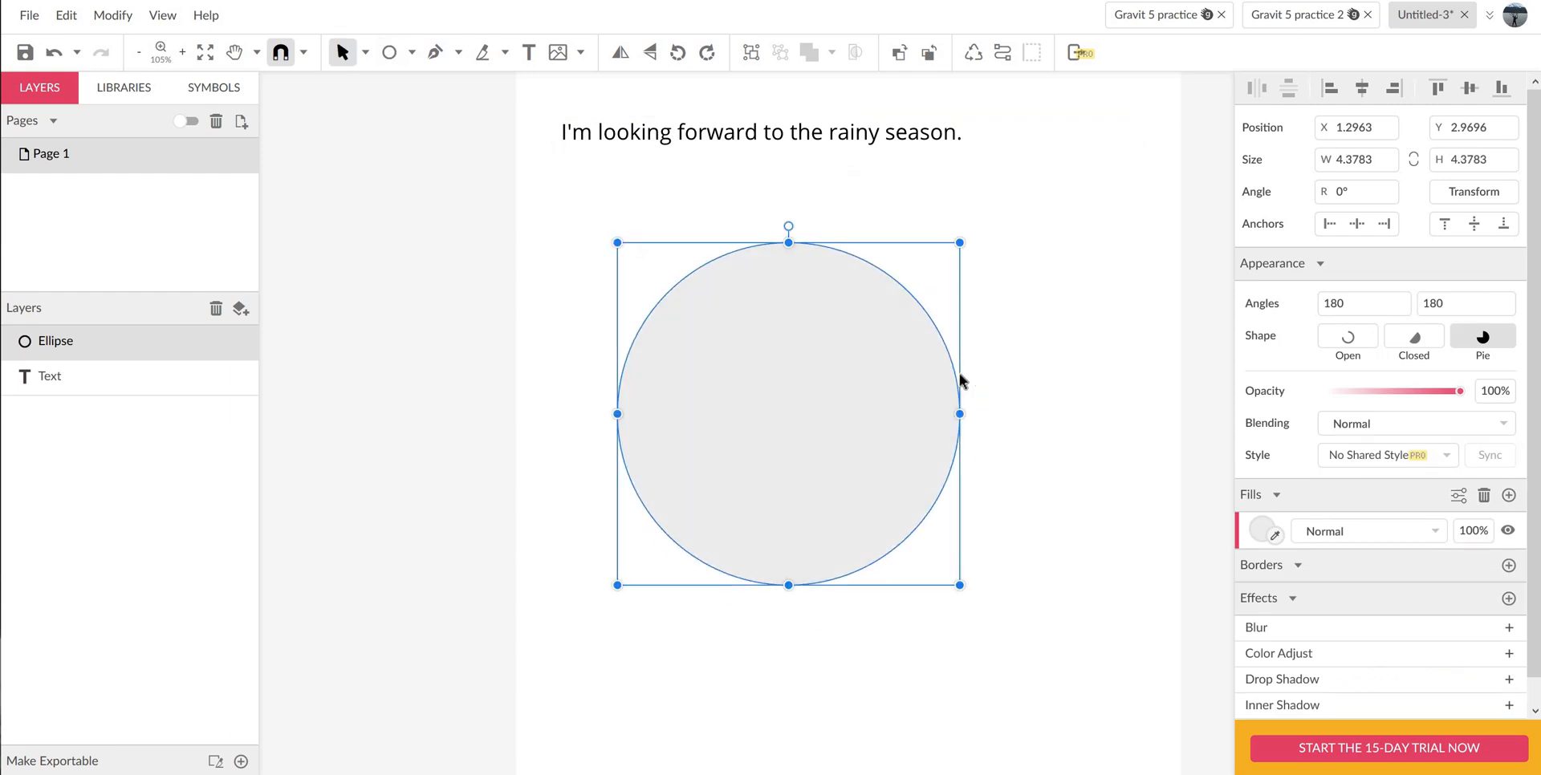
left_click(1485, 498)
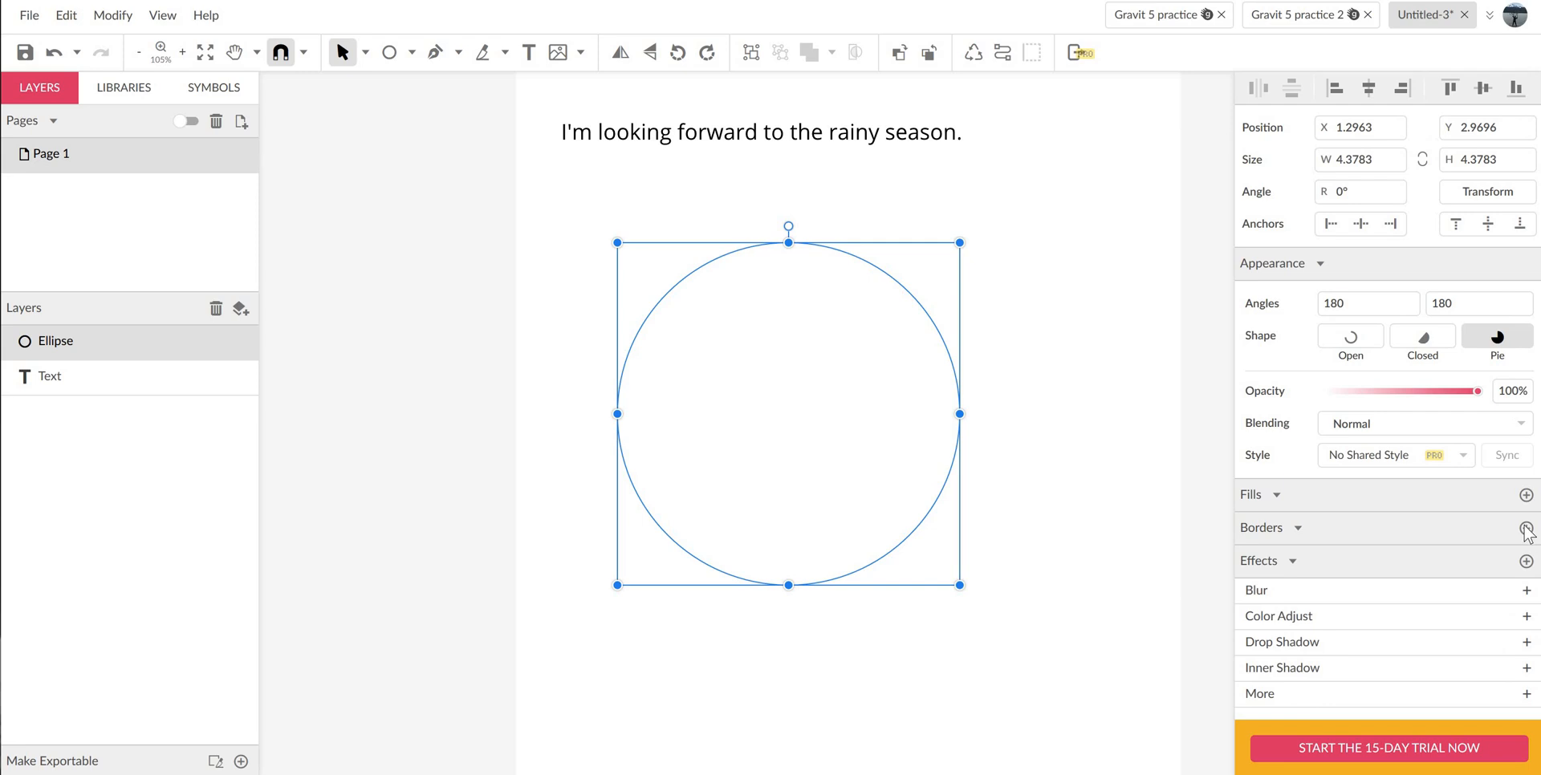
left_click(1526, 529)
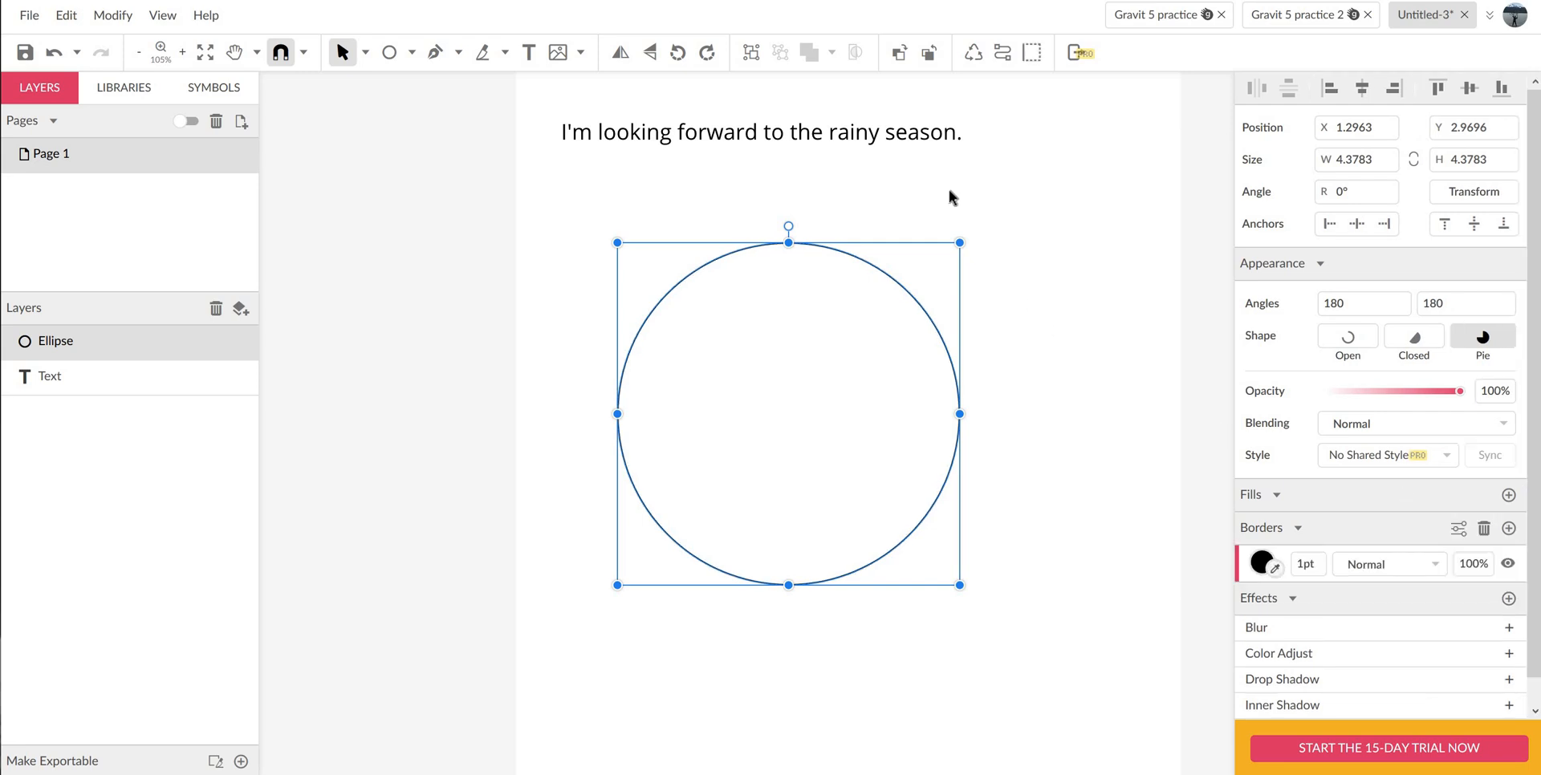
- Attach the sentence to the circle's path so the text follows its curve
left_click(902, 141, "shift")
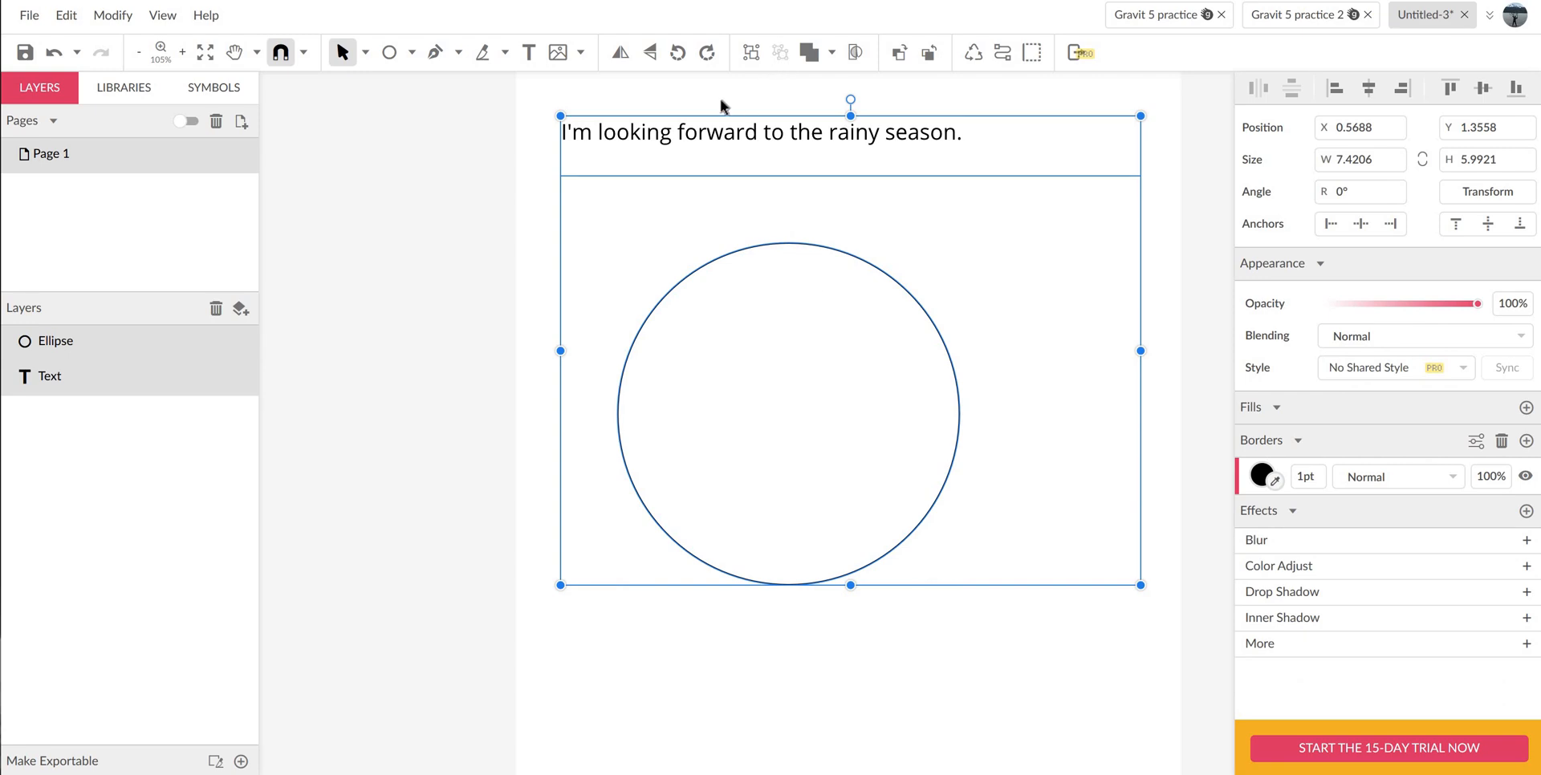
left_click(112, 15)
mouse_move(311, 423)
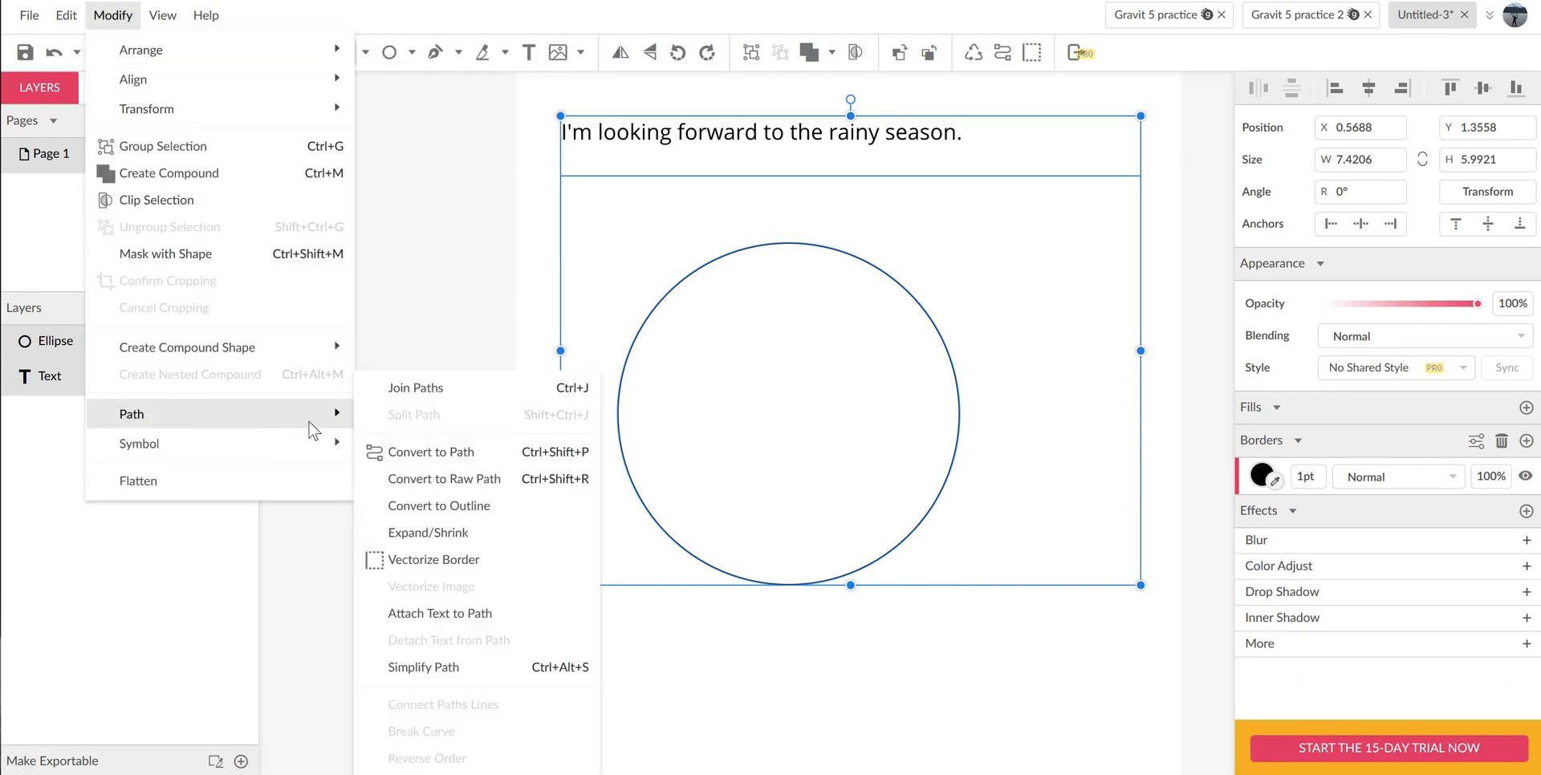
left_click(490, 614)
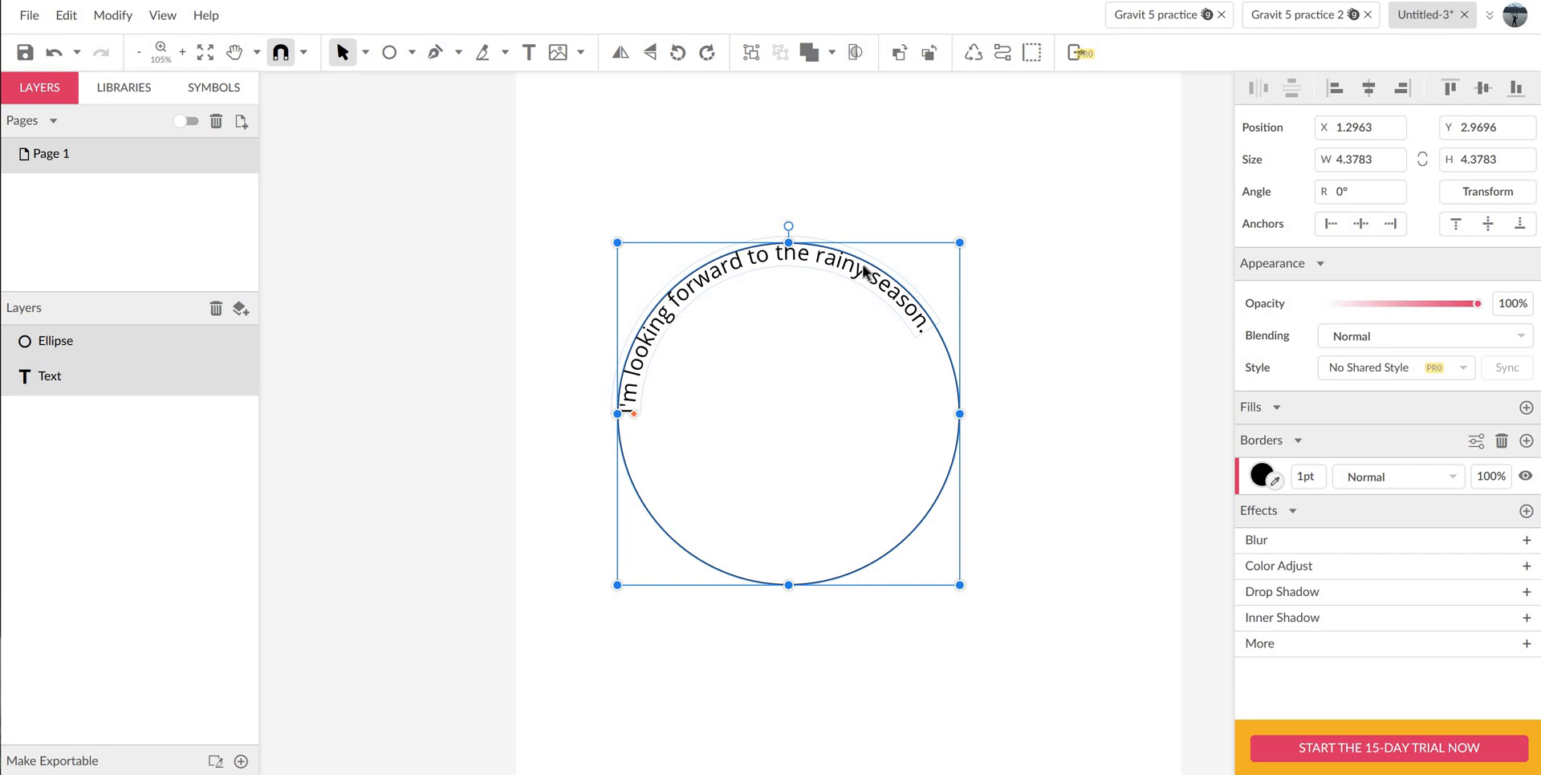
left_click(836, 186)
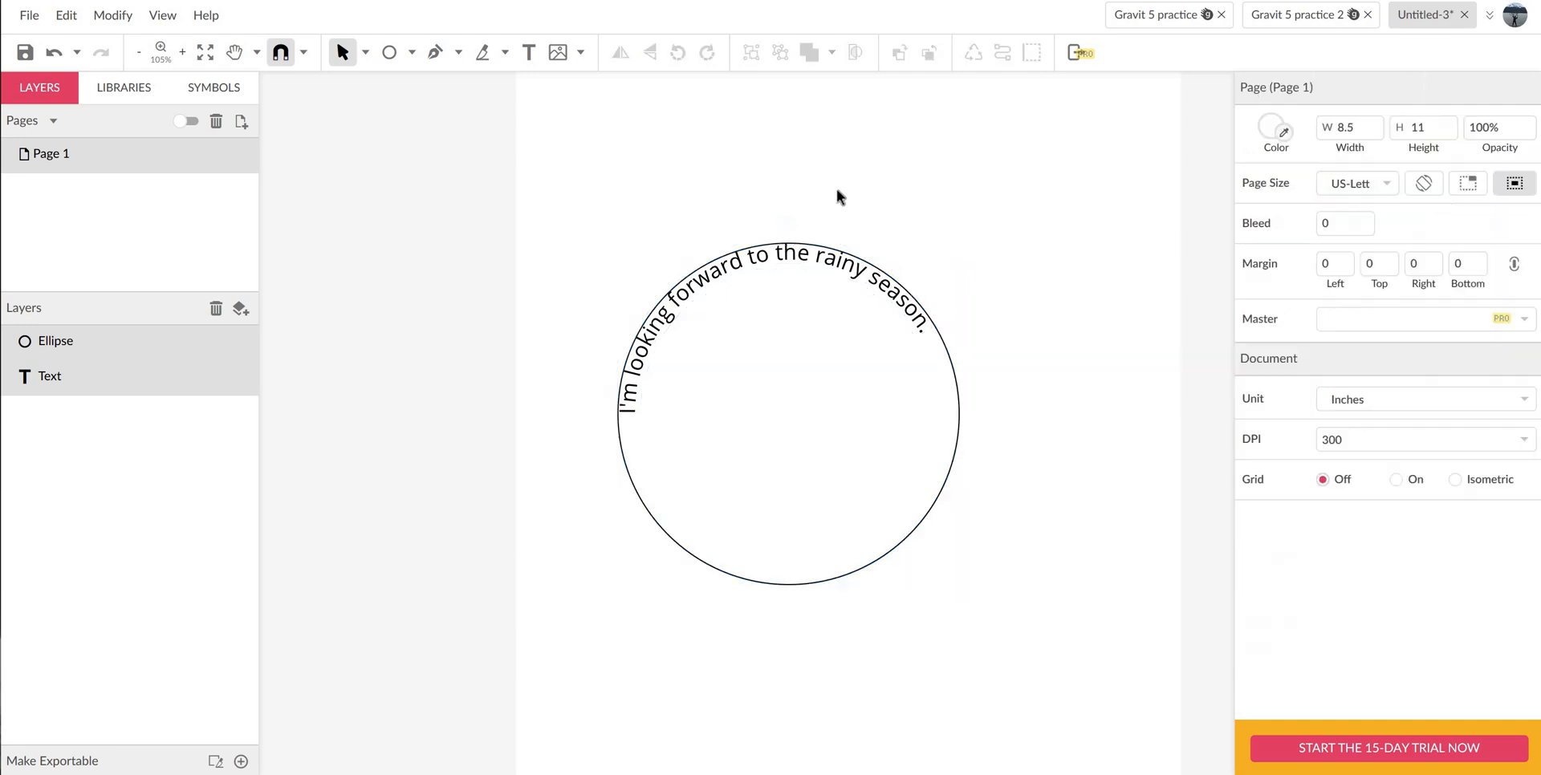
- Slide the text along the circle until it is centred over the top, and convert it to a path
left_click(660, 329)
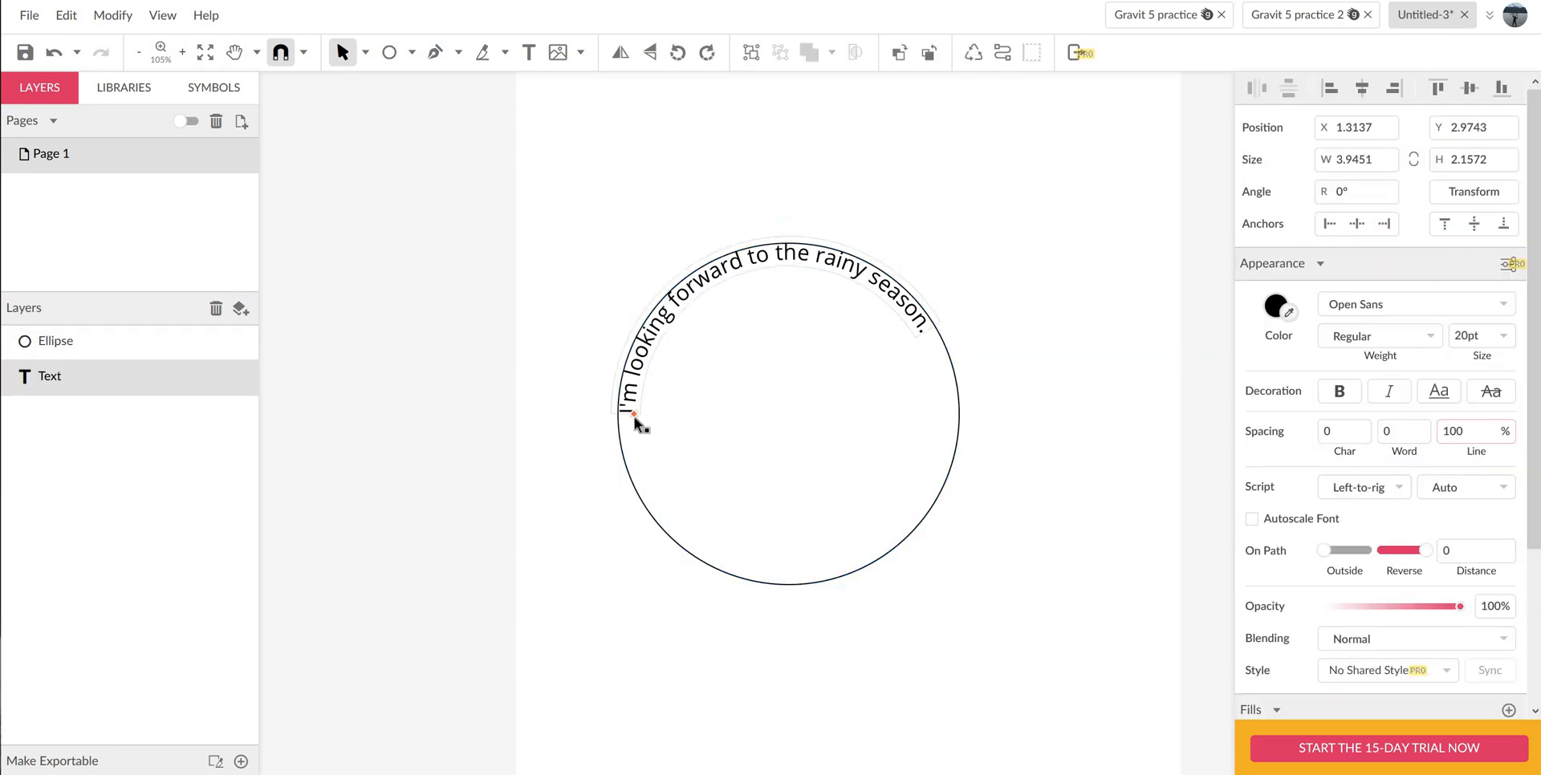
left_click_drag(634, 416, 686, 496)
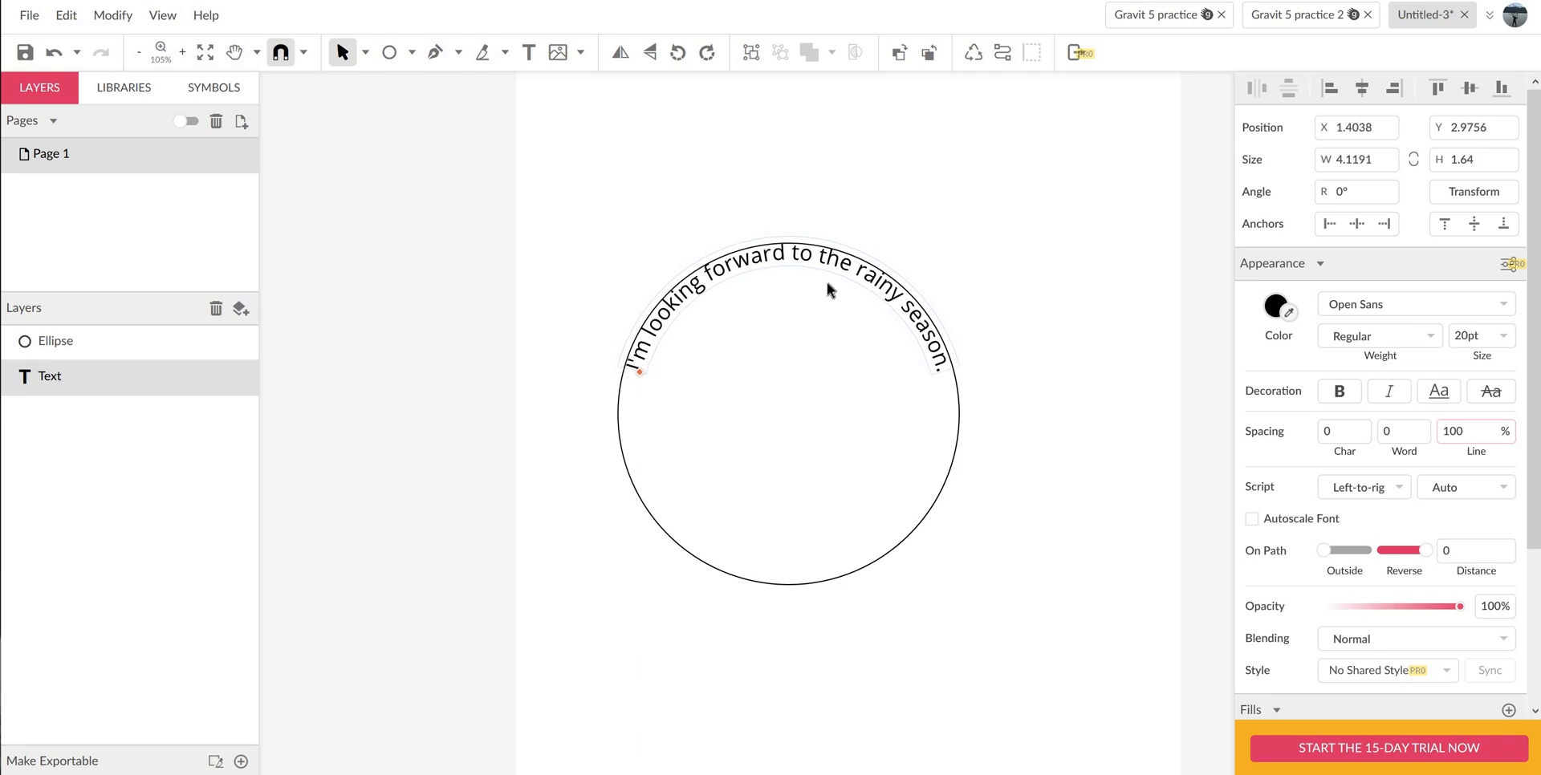
left_click(1003, 52)
left_click(990, 196)
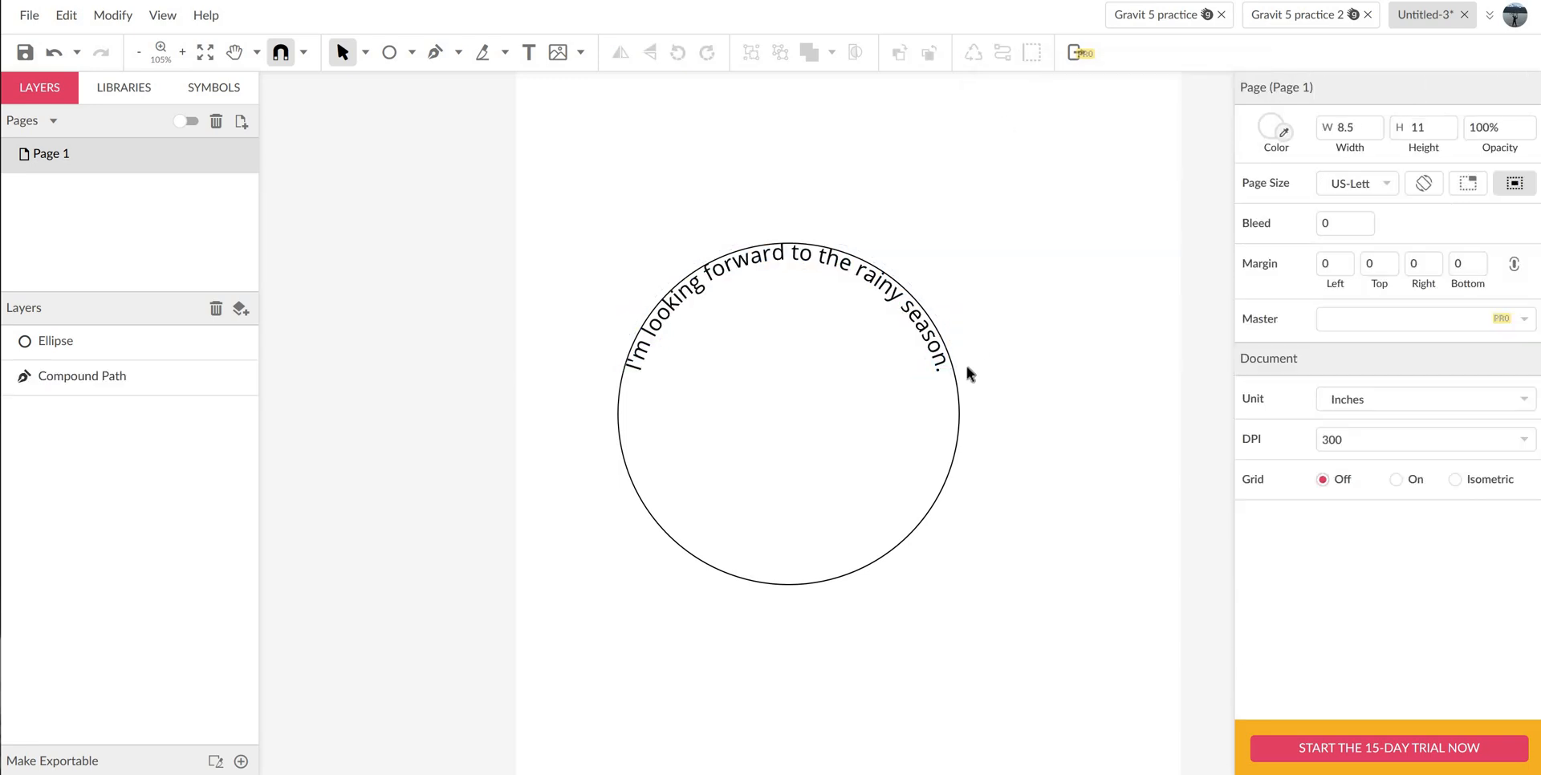
- Delete the circle outline and move the arched text down and toward the page's right side
left_click(960, 400)
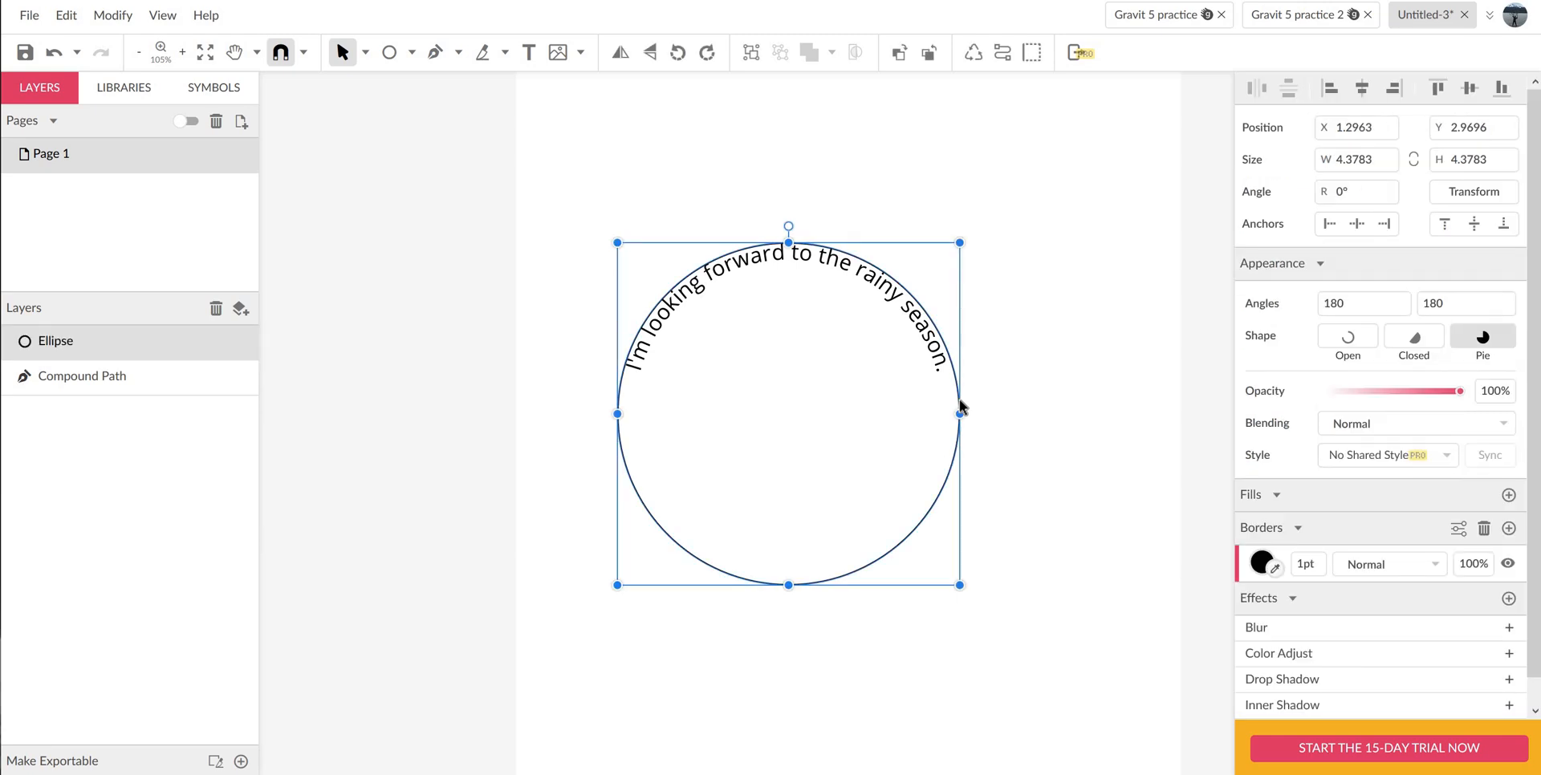
key("Delete")
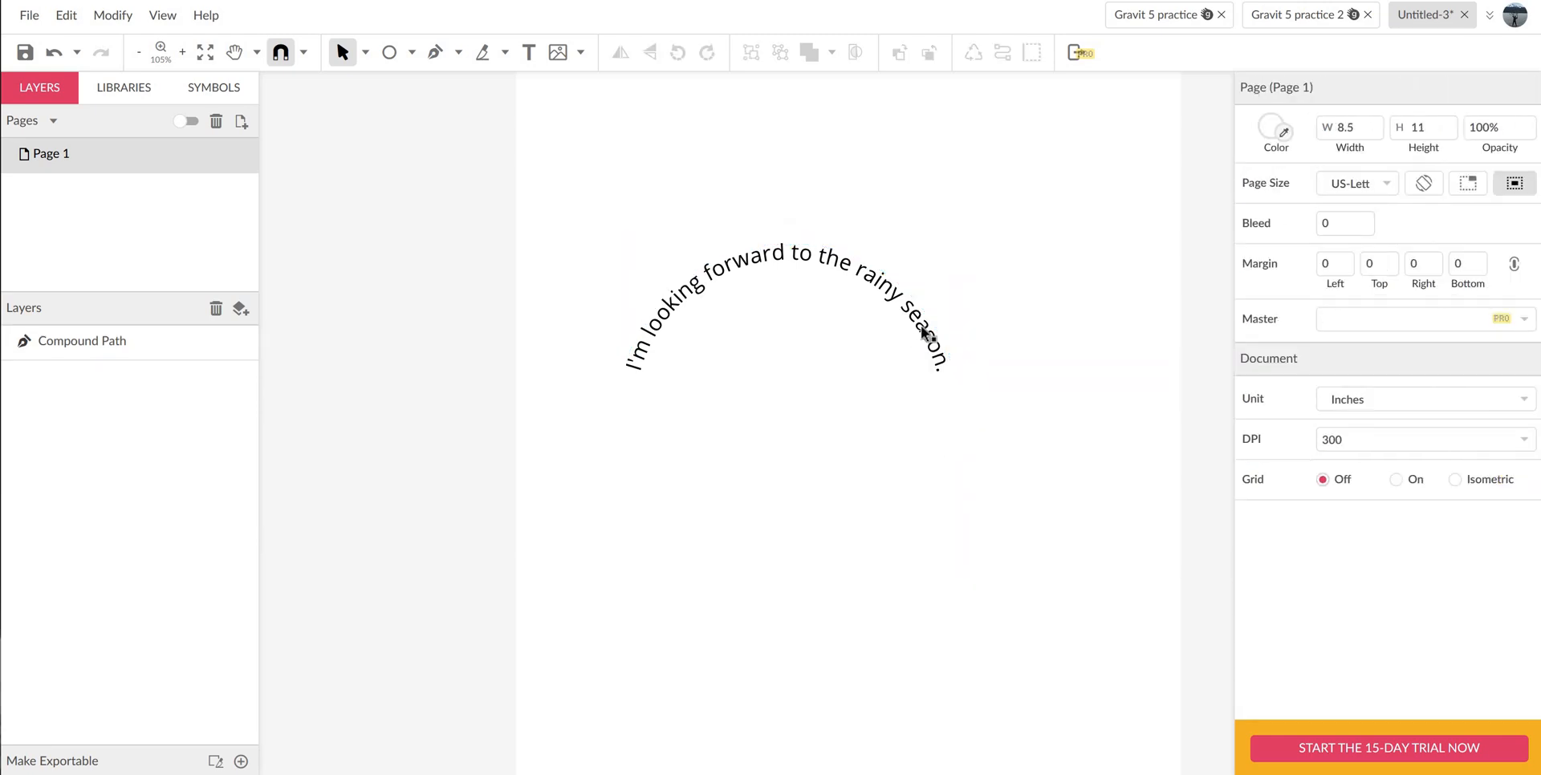
left_click_drag(920, 326, 1071, 404)
left_click(1001, 188)
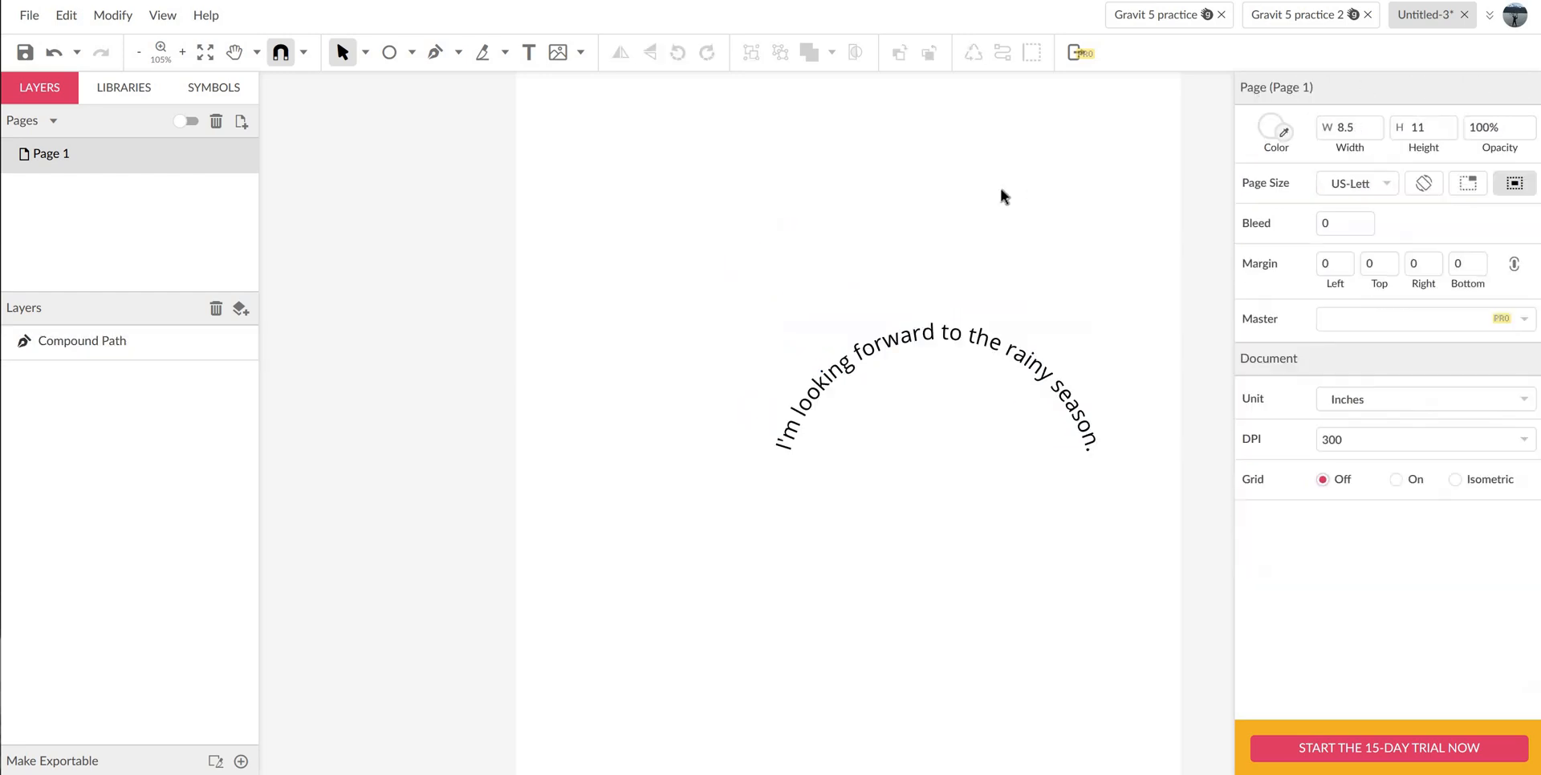
- Draw a small circle about 0.52 inches wide near the page's upper-left corner
scroll(977, 200, "up", 2)
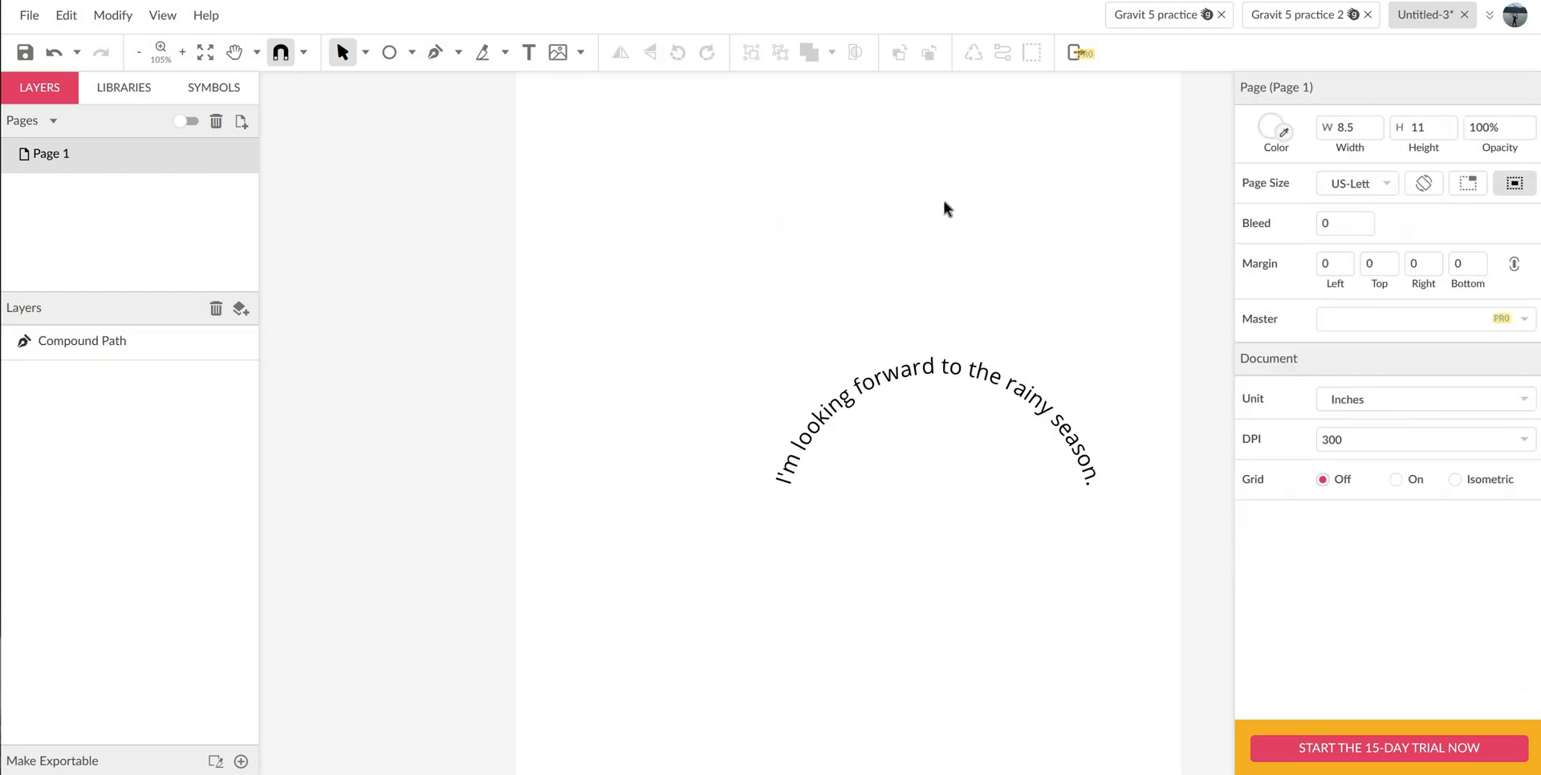
scroll(944, 209, "up", 1)
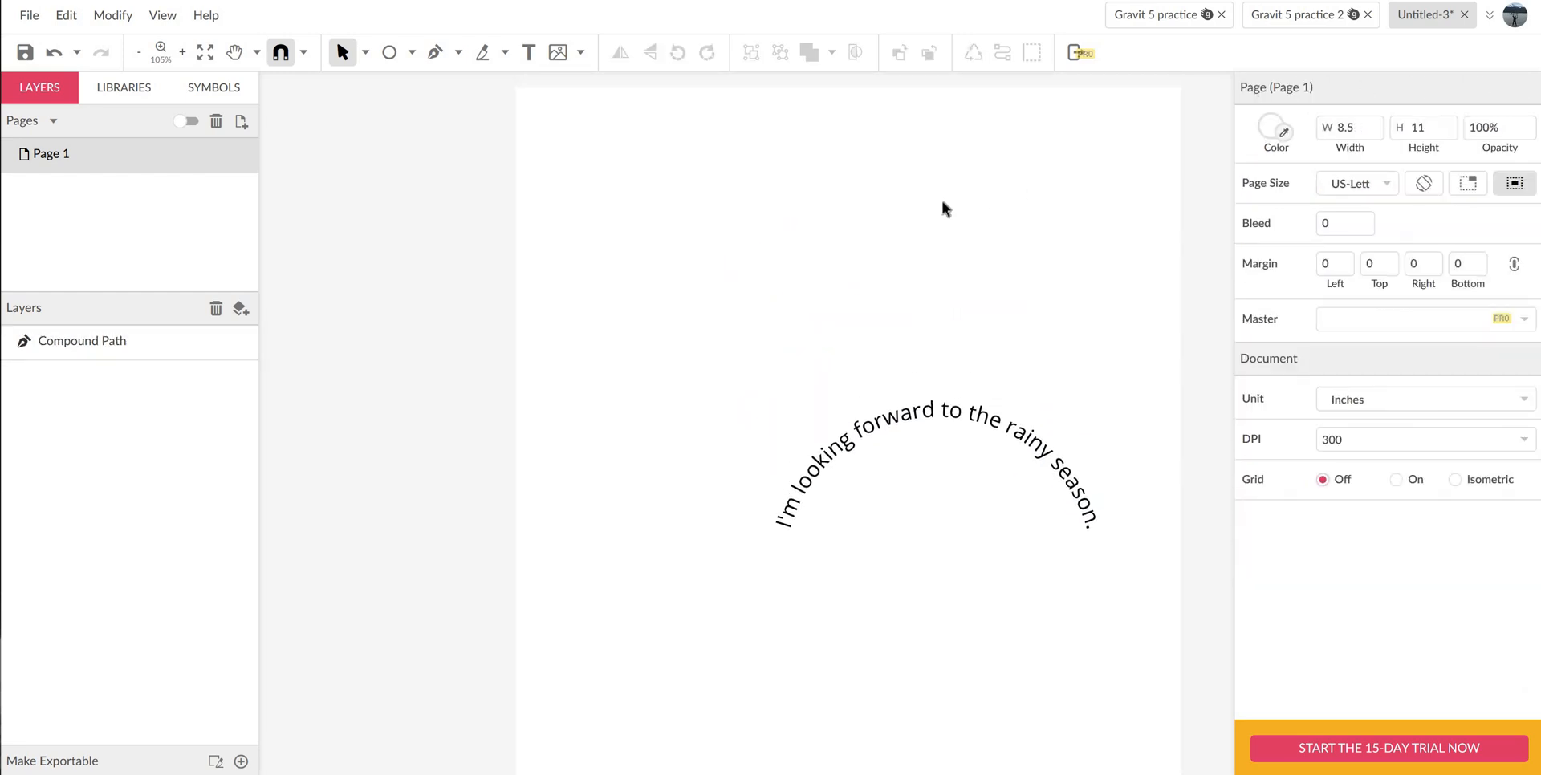
left_click(390, 53)
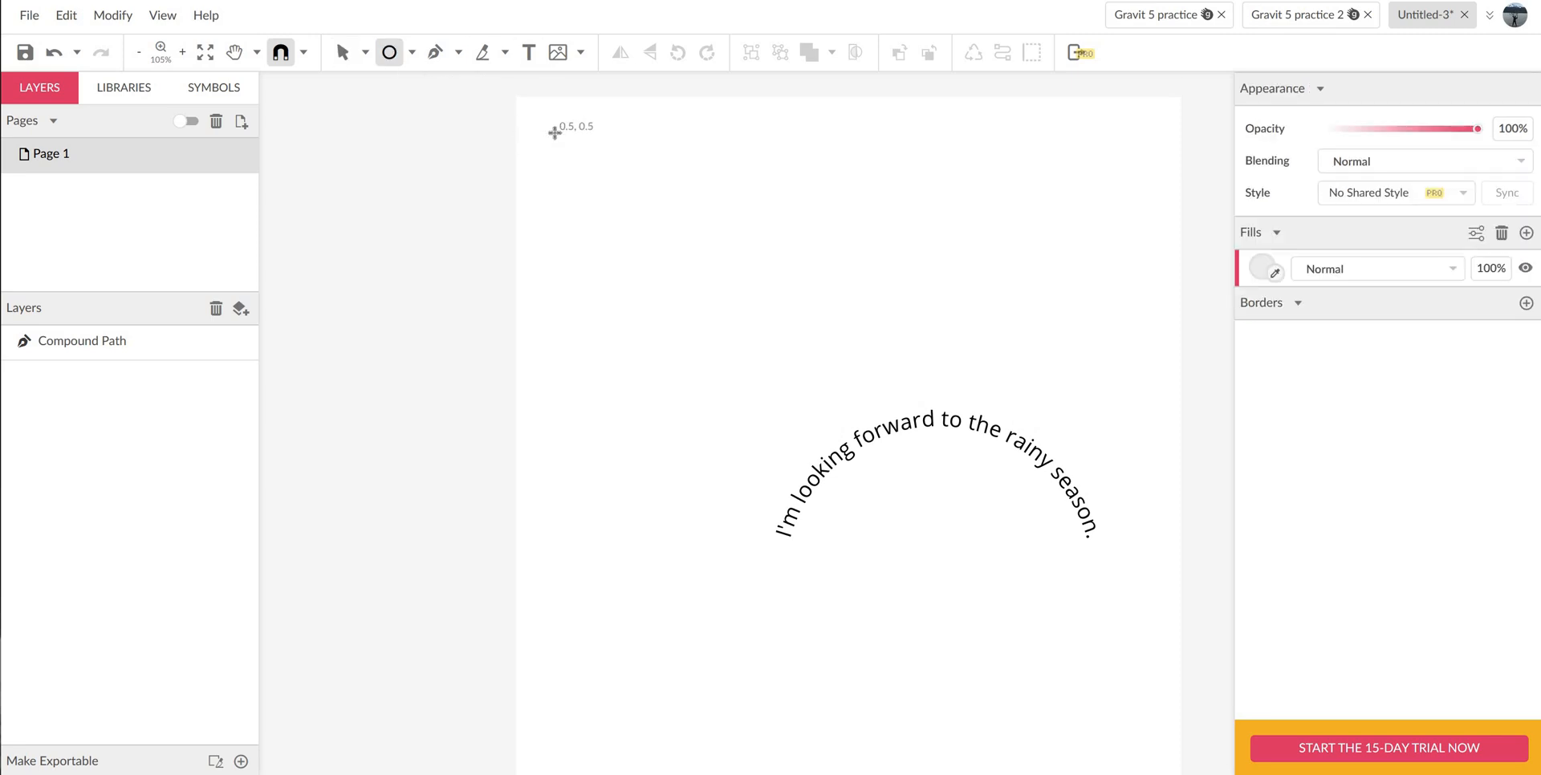
left_click_drag(554, 134, 595, 163)
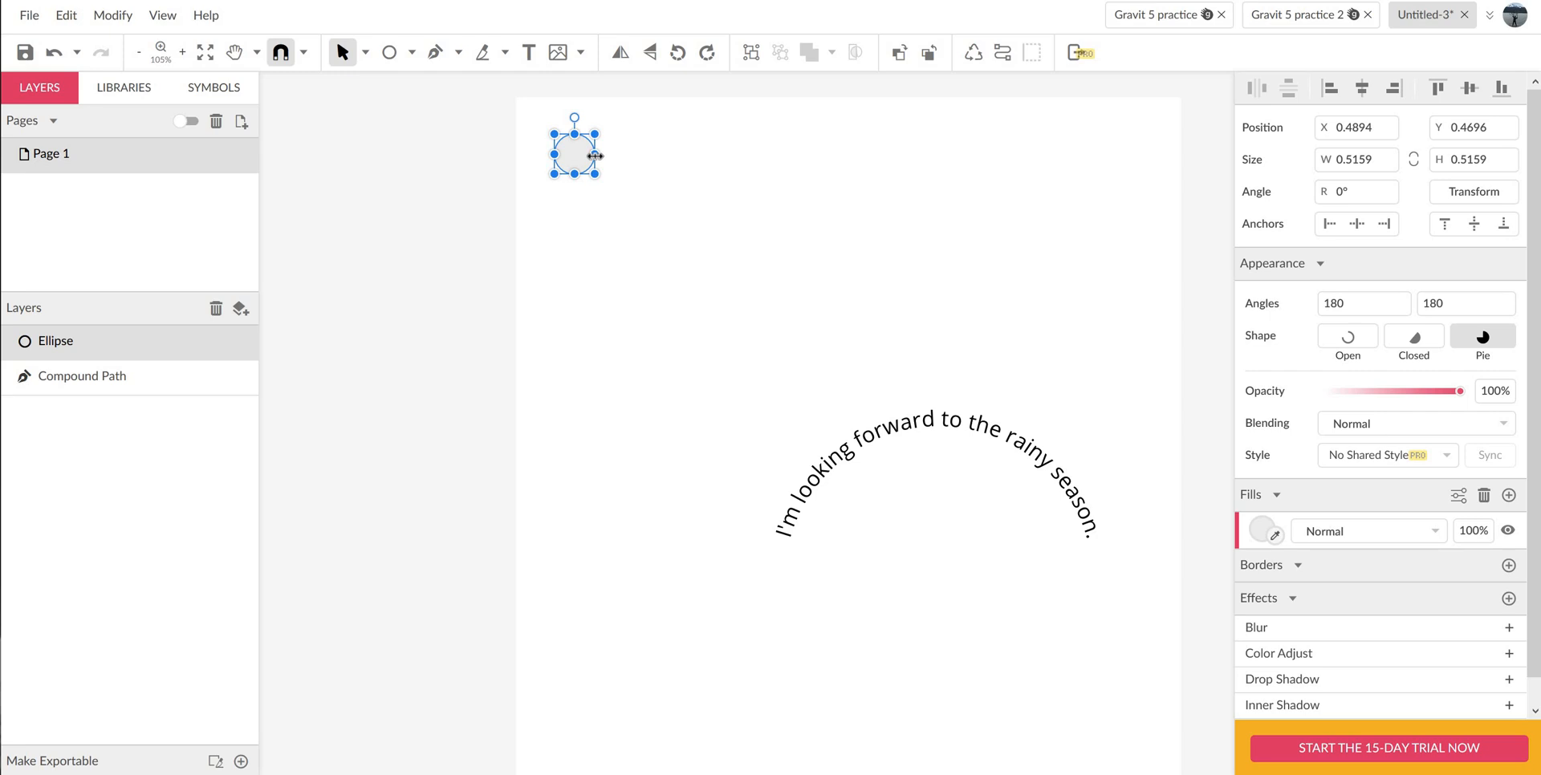
- Duplicate the small circle seven times
left_click(66, 14)
left_click(137, 222)
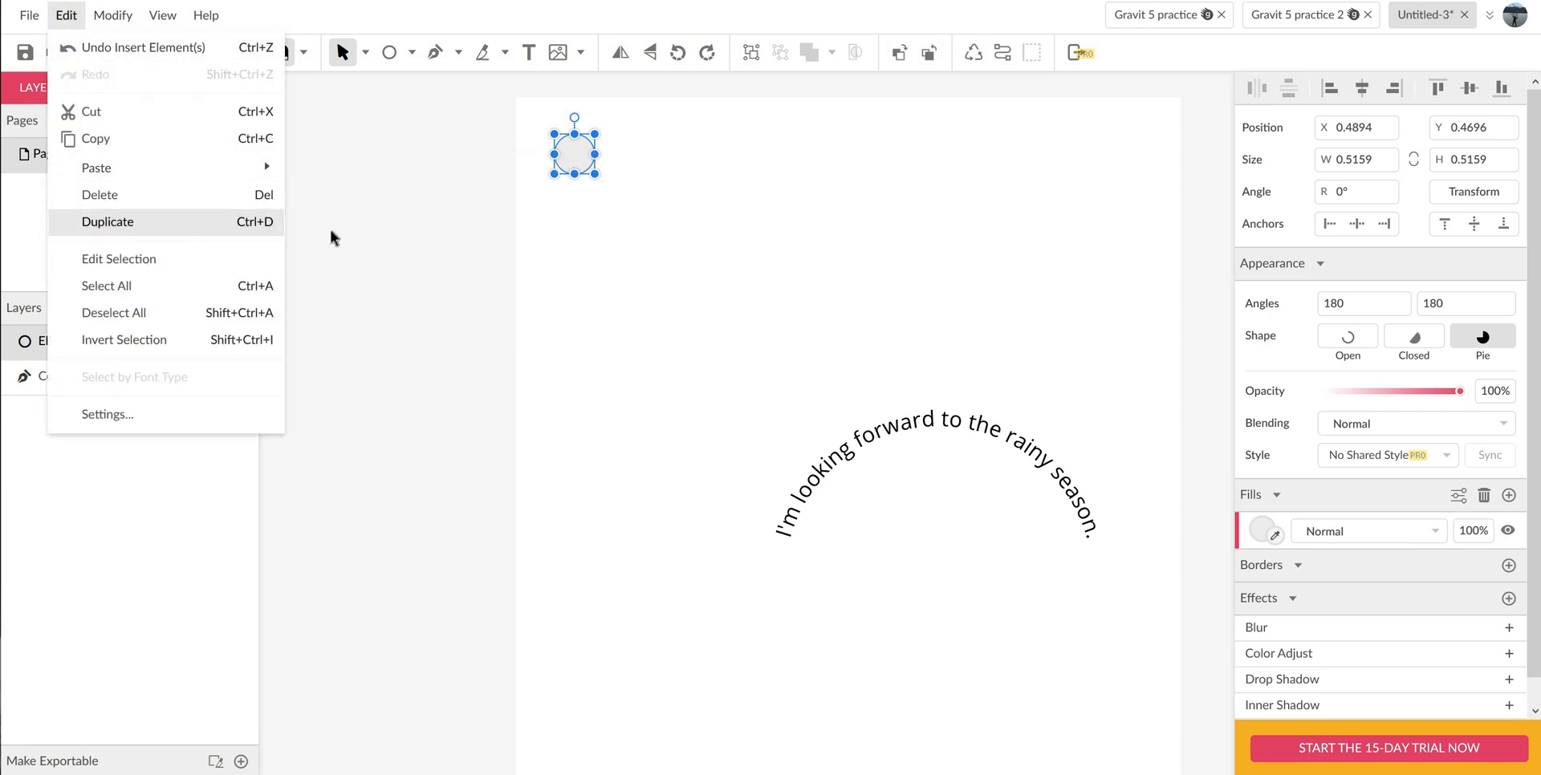
key("ctrl+d")
key("ctrl+d")
key("ctrl+d")
key("ctrl+d")
key("ctrl+d")
key("ctrl+d")
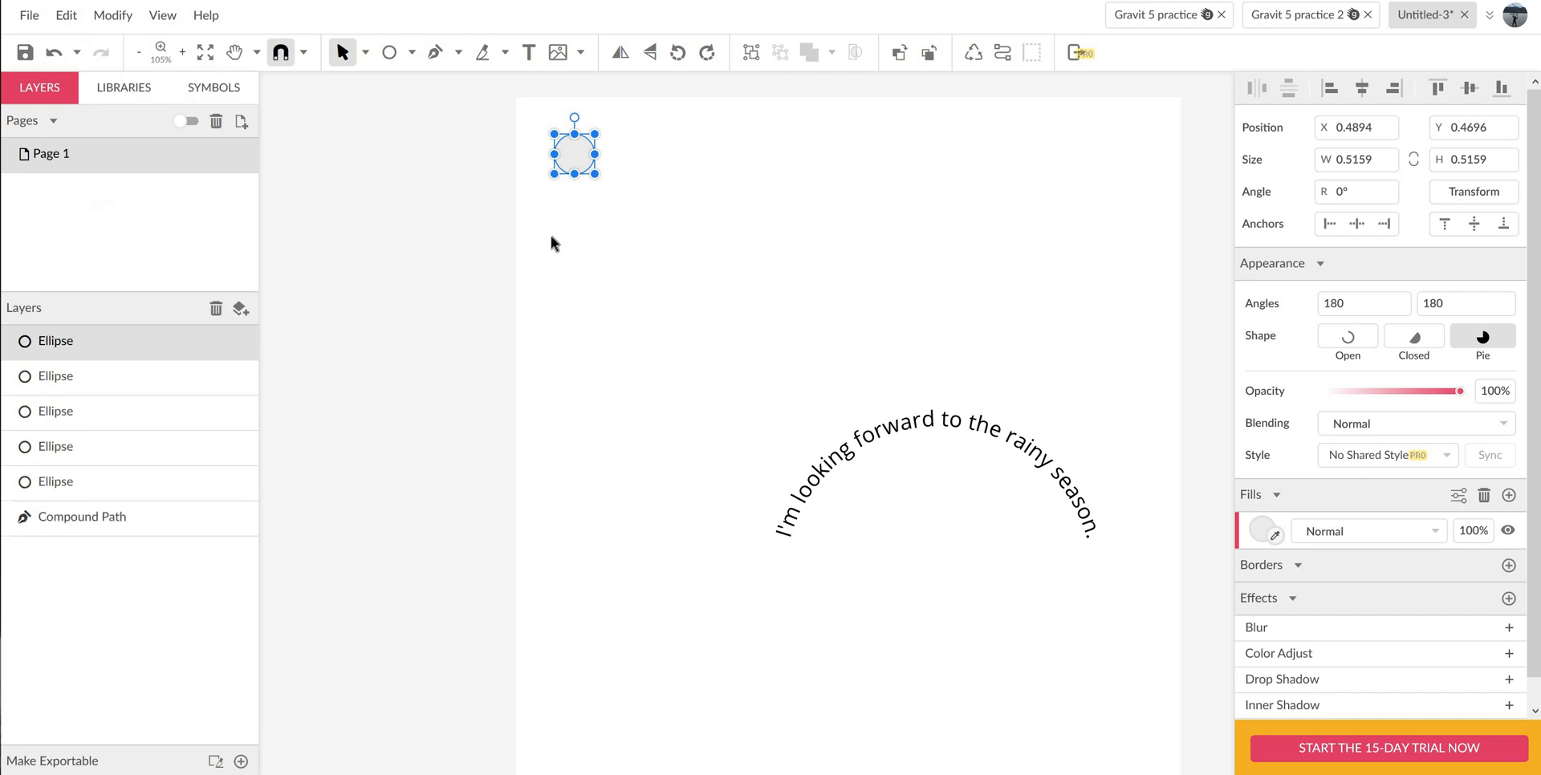
- Move one circle copy straight across to the page's right margin and offset two other copies close to the original
left_click_drag(736, 165, 1122, 158)
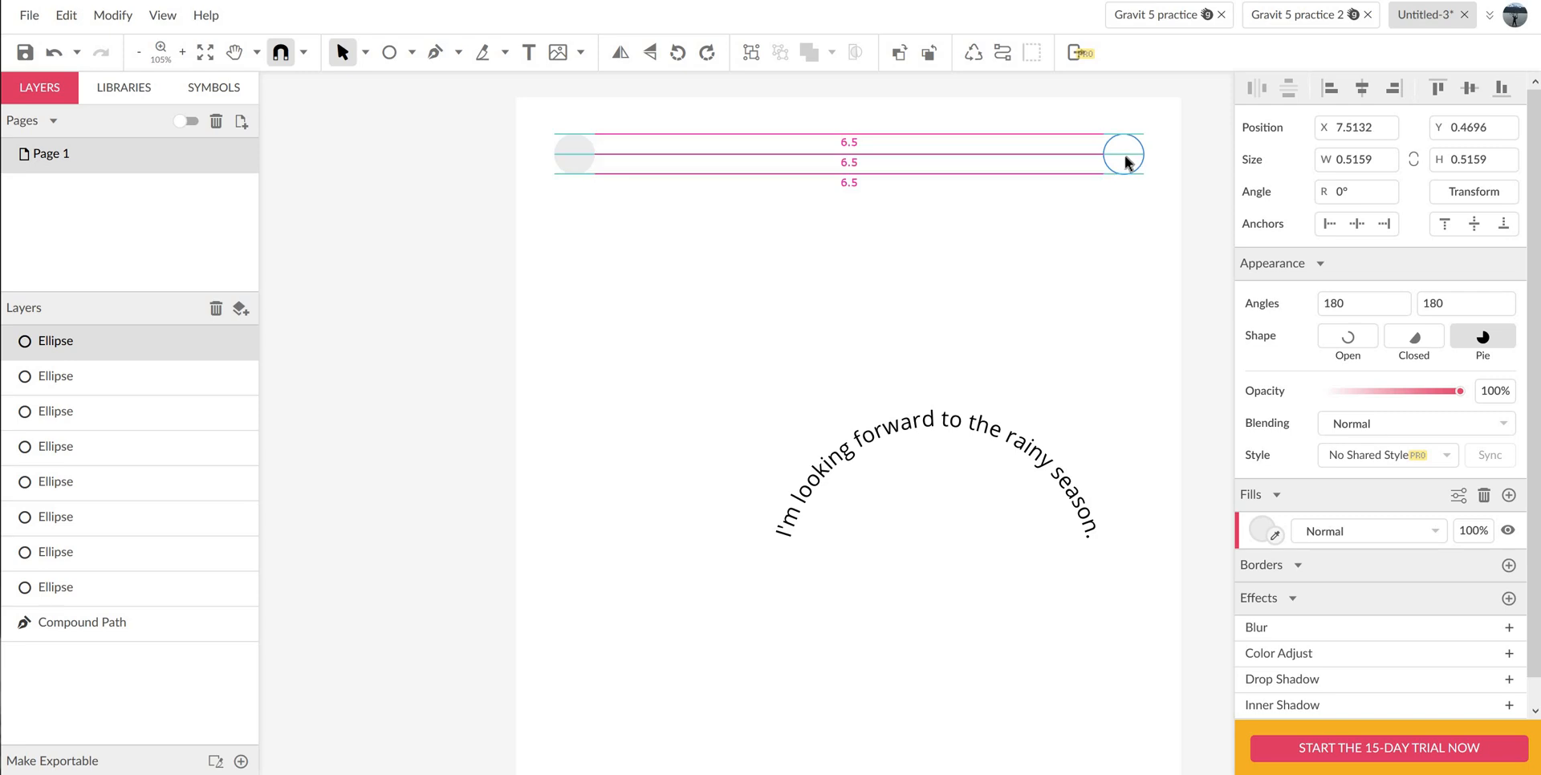
left_click_drag(537, 112, 1149, 174)
left_click(551, 119)
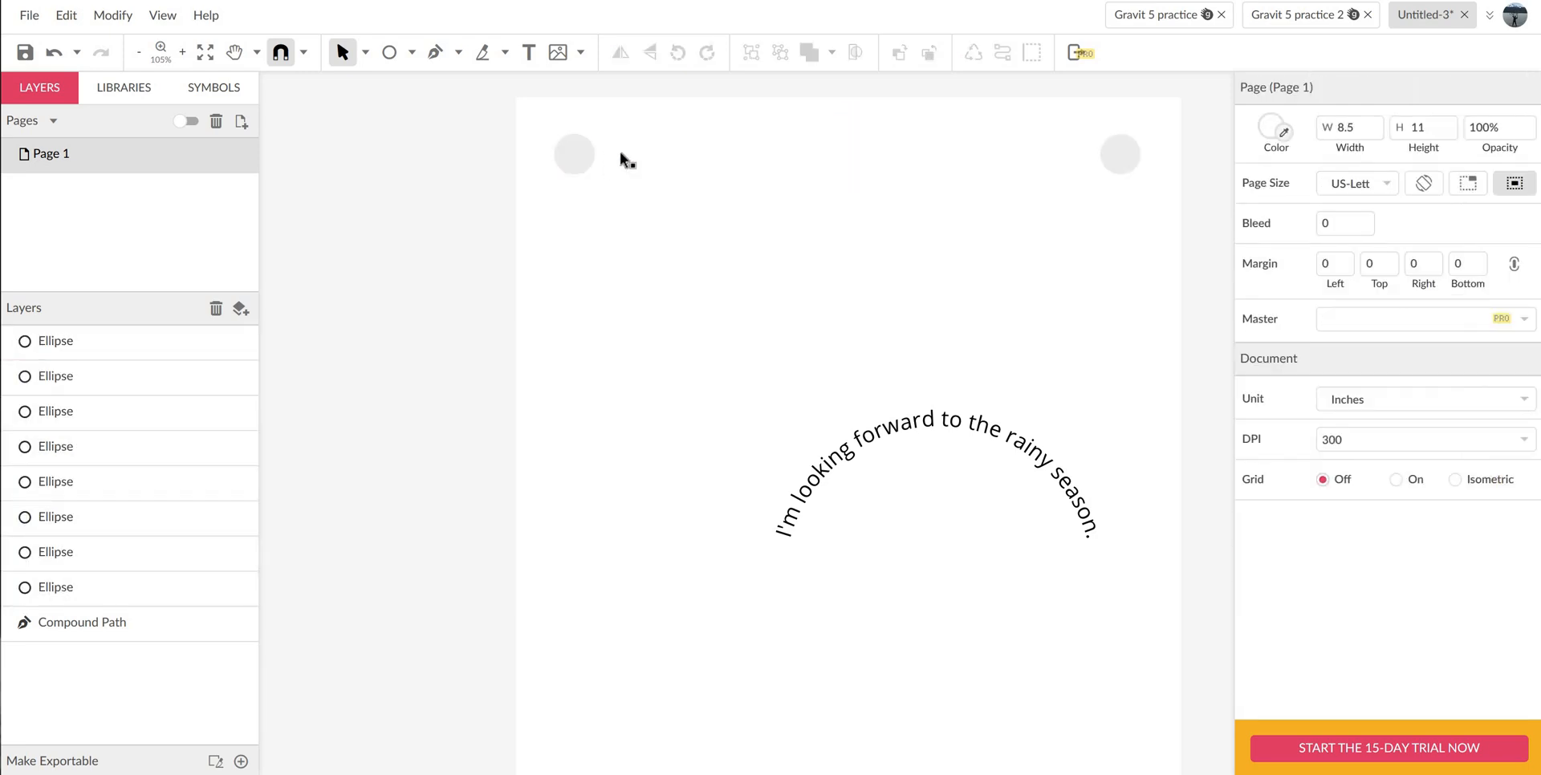
left_click(575, 153)
left_click_drag(574, 154, 595, 191)
- Distribute all eight circles evenly across the page horizontally and align them on their vertical middles
left_click_drag(545, 116, 1157, 212)
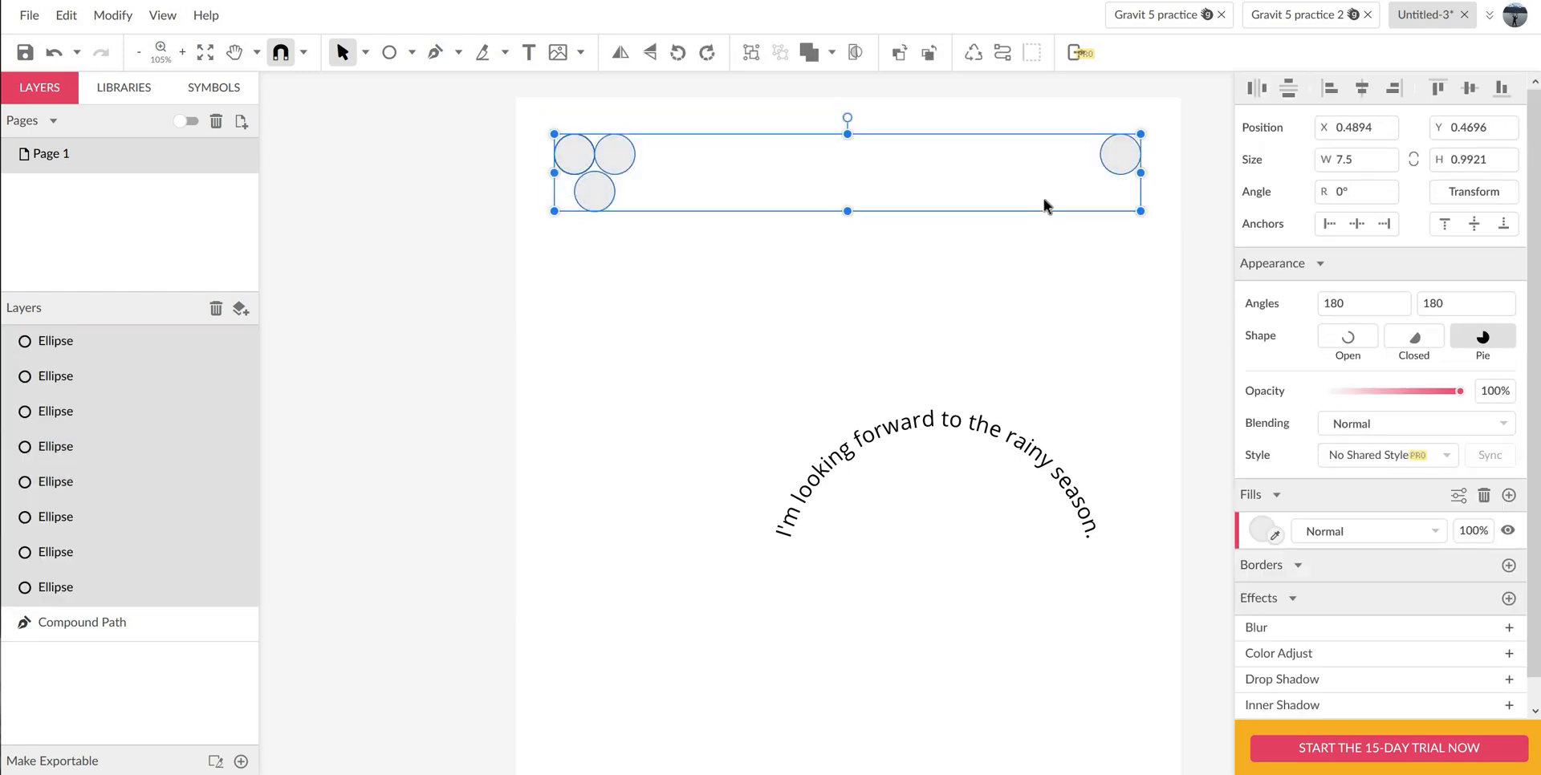
left_click(1257, 89)
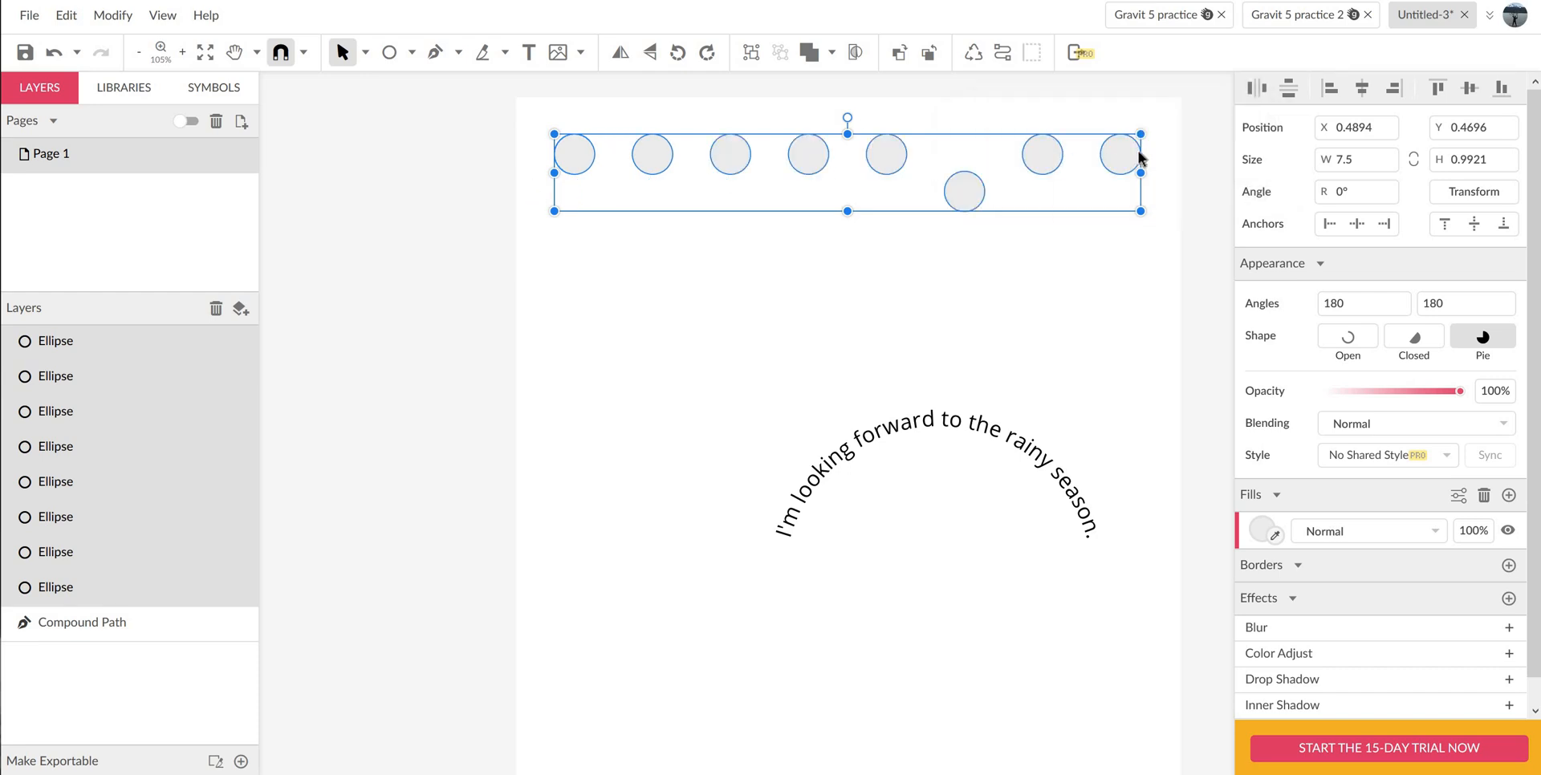
left_click(1474, 89)
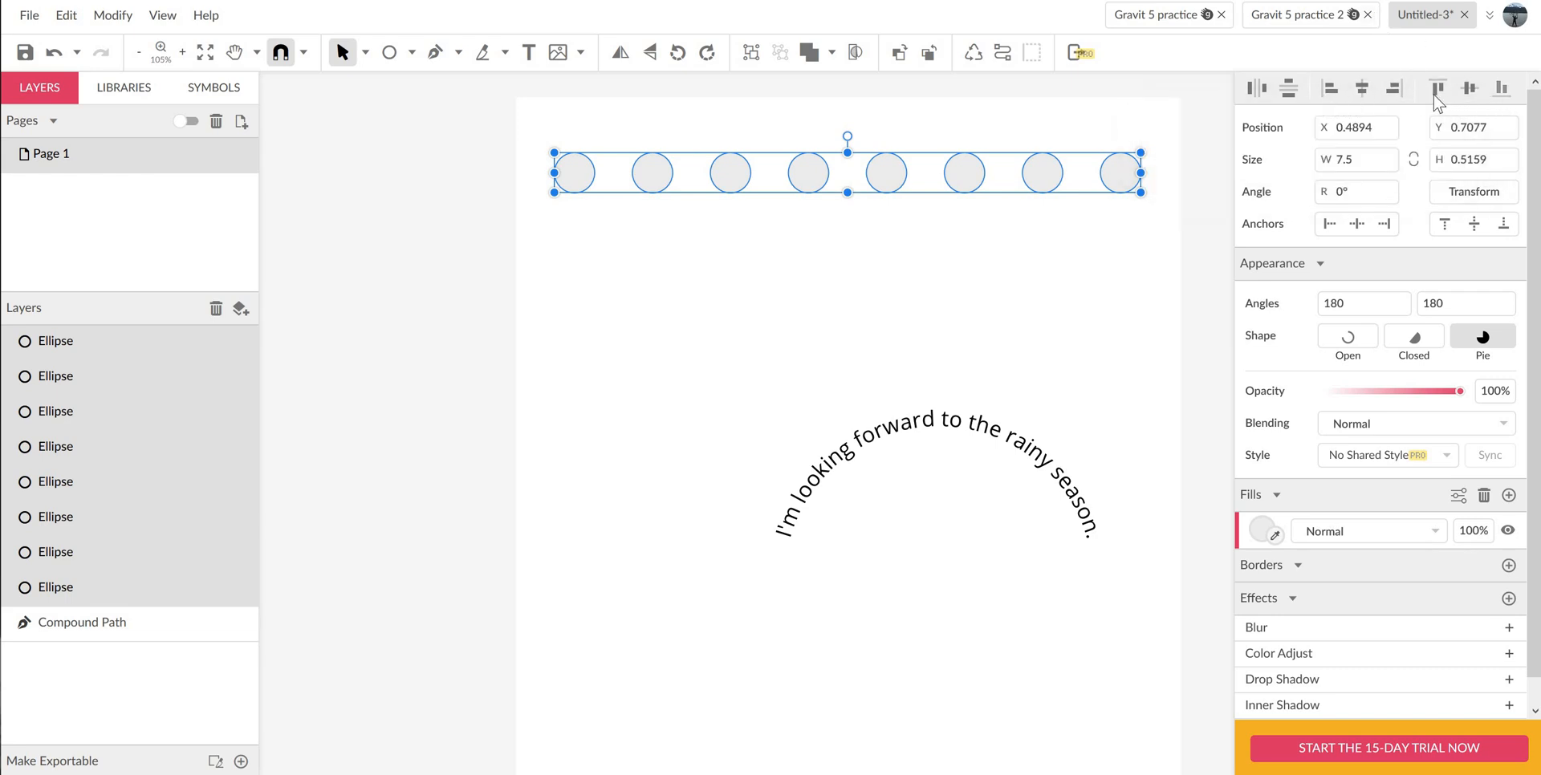
left_click(858, 202)
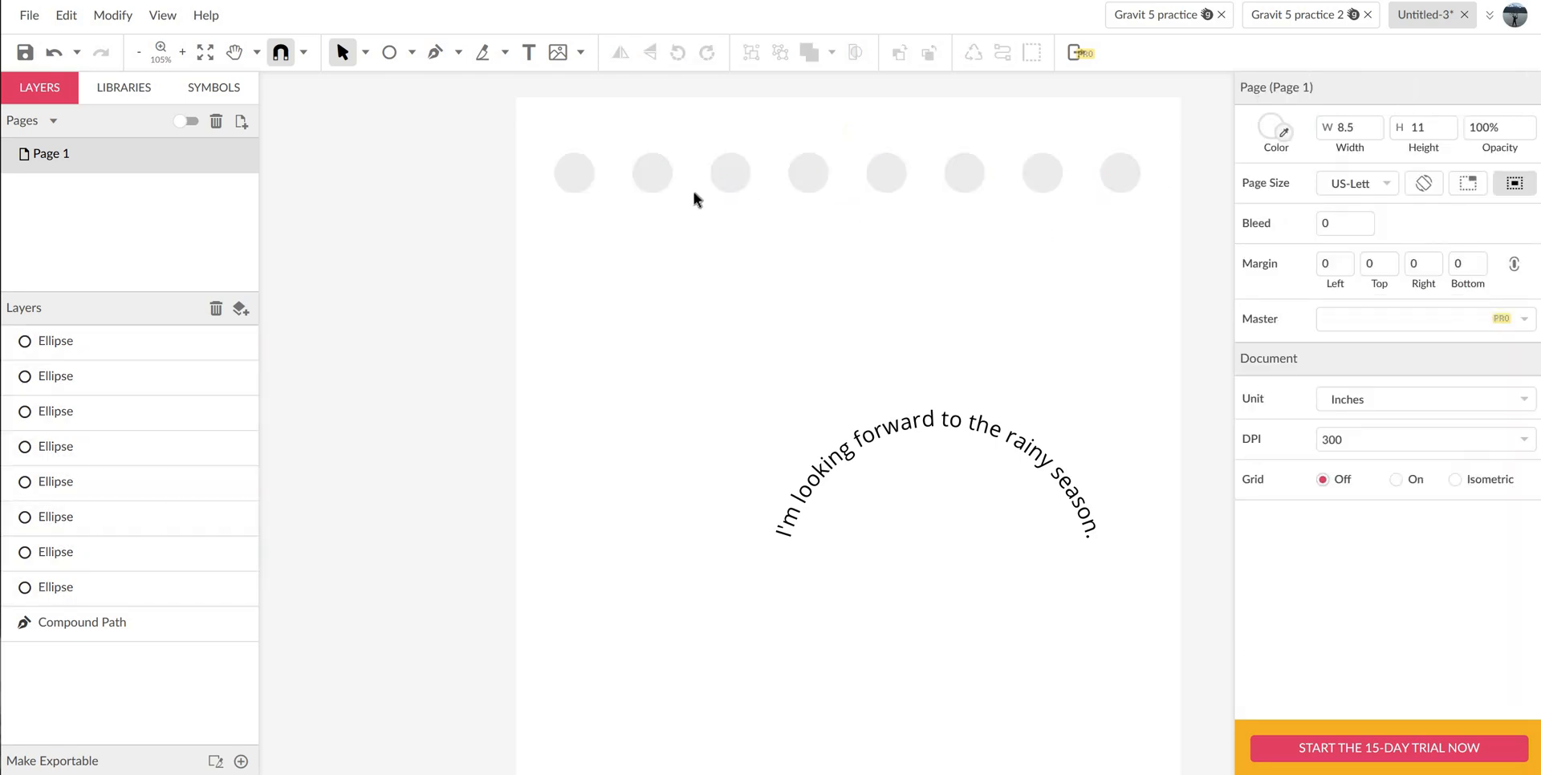
- Draw a rectangle about 0.95 by 0.48 inches below the first circle of the row
left_click(409, 53)
left_click(437, 110)
left_click_drag(555, 222, 629, 260)
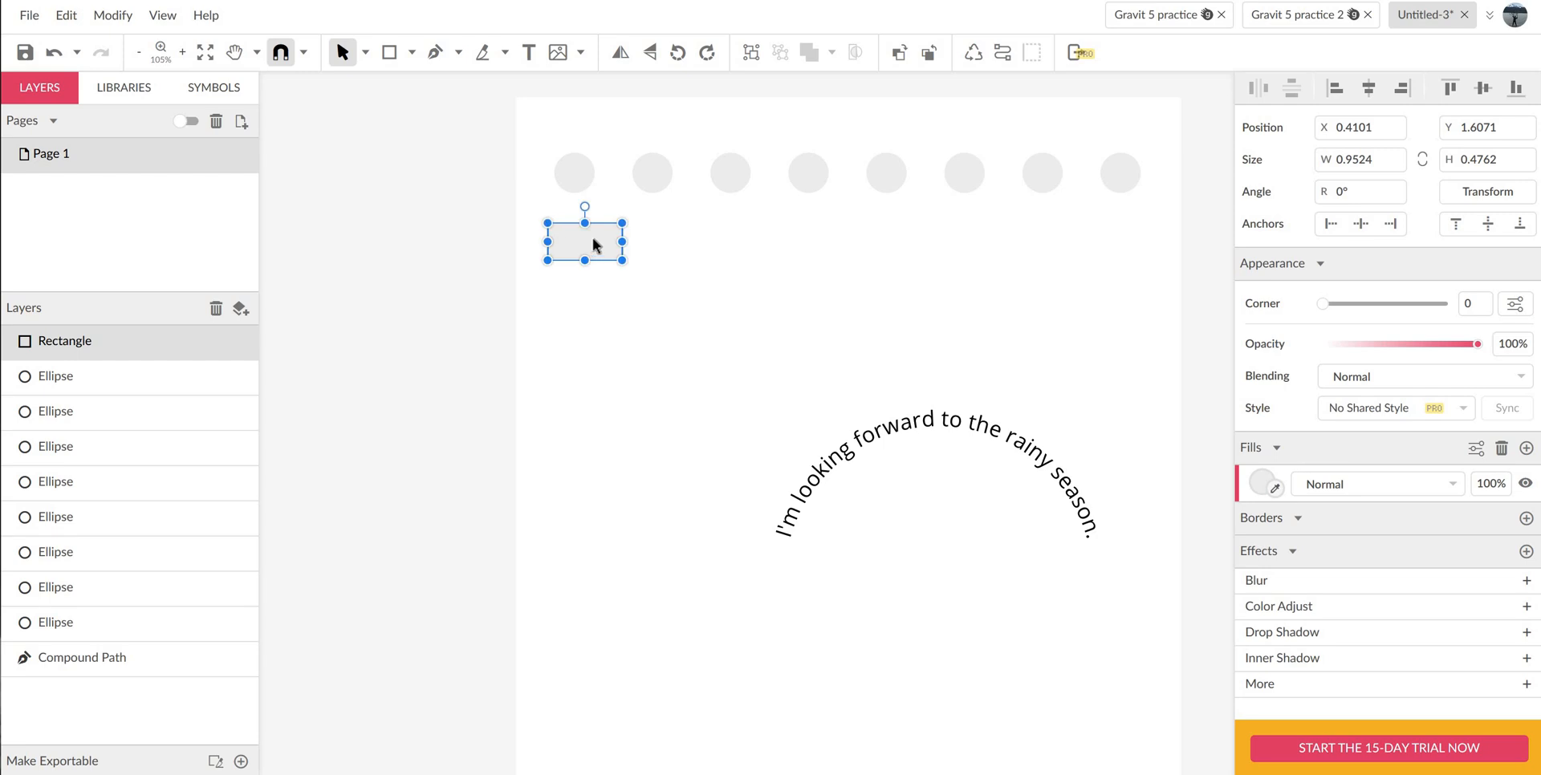
- Duplicate the rectangle seven times and move one copy down the page to a Y position of about 7.93 inches
key("ctrl+d")
key("ctrl+d")
key("ctrl+d")
key("ctrl+d")
key("ctrl+d")
key("ctrl+d")
key("ctrl+d")
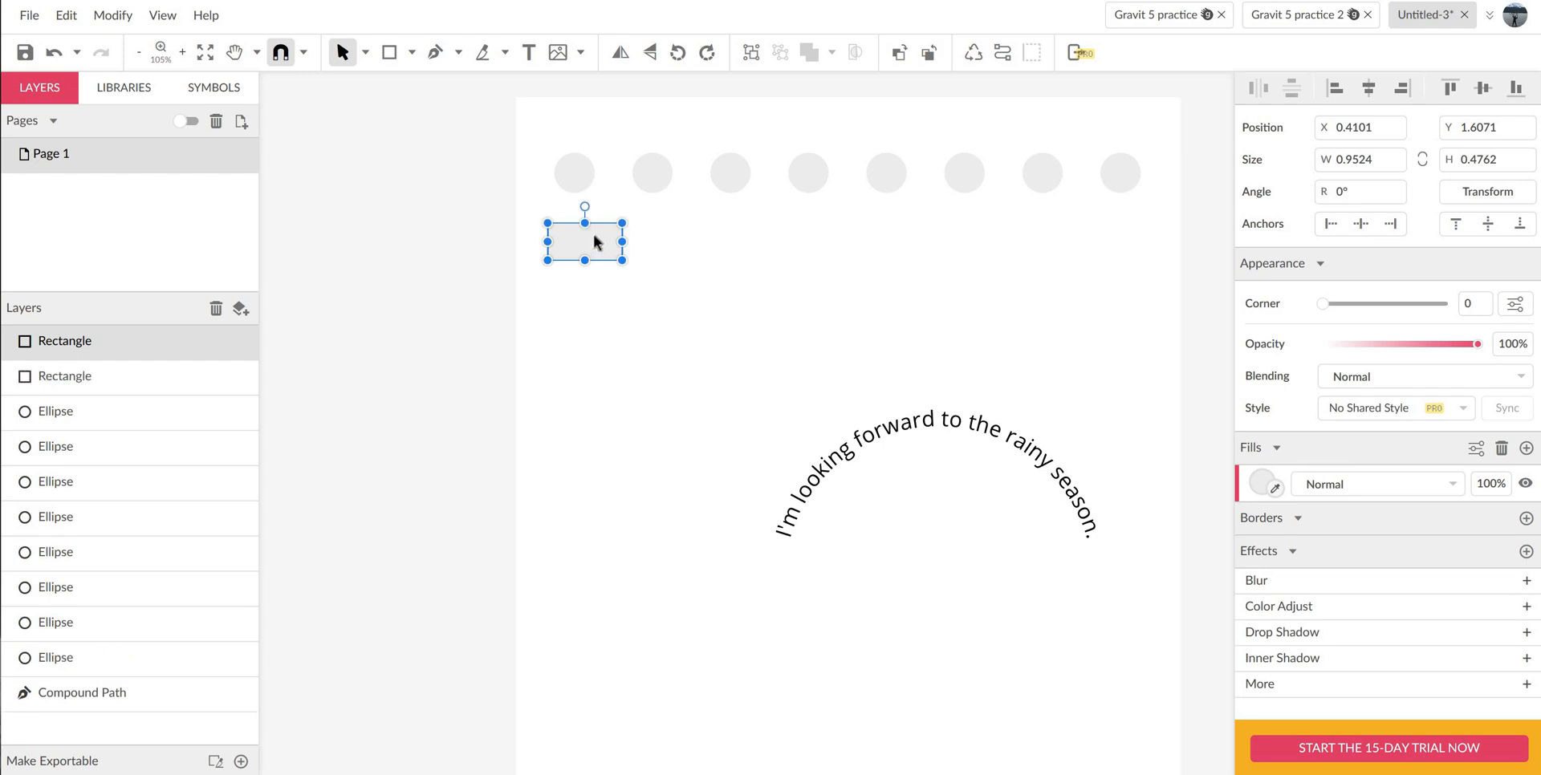
left_click_drag(626, 514, 672, 443)
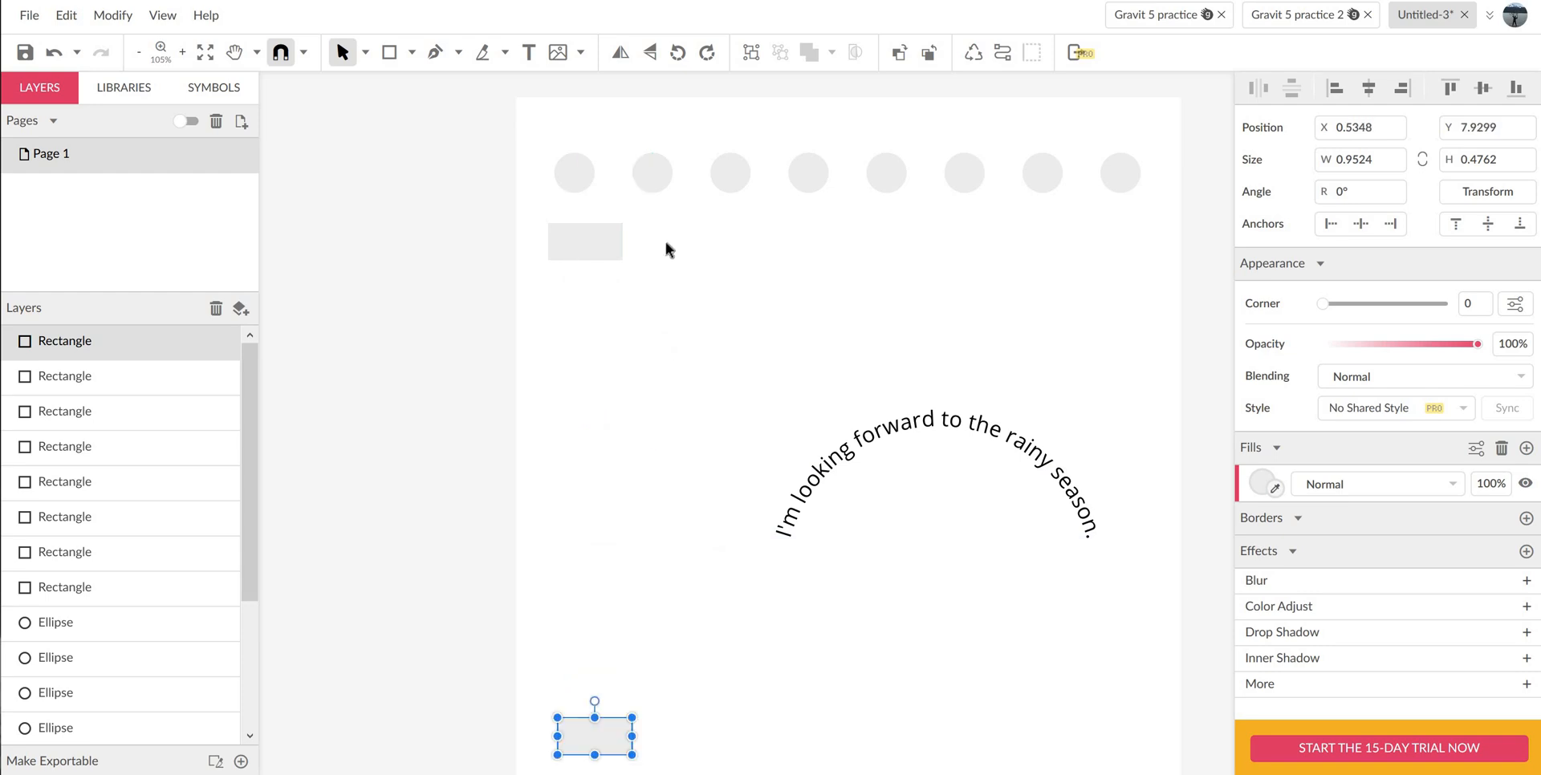
- Distribute all eight rectangles evenly in a vertical column and align them on their horizontal centres
left_click_drag(598, 706, 666, 233)
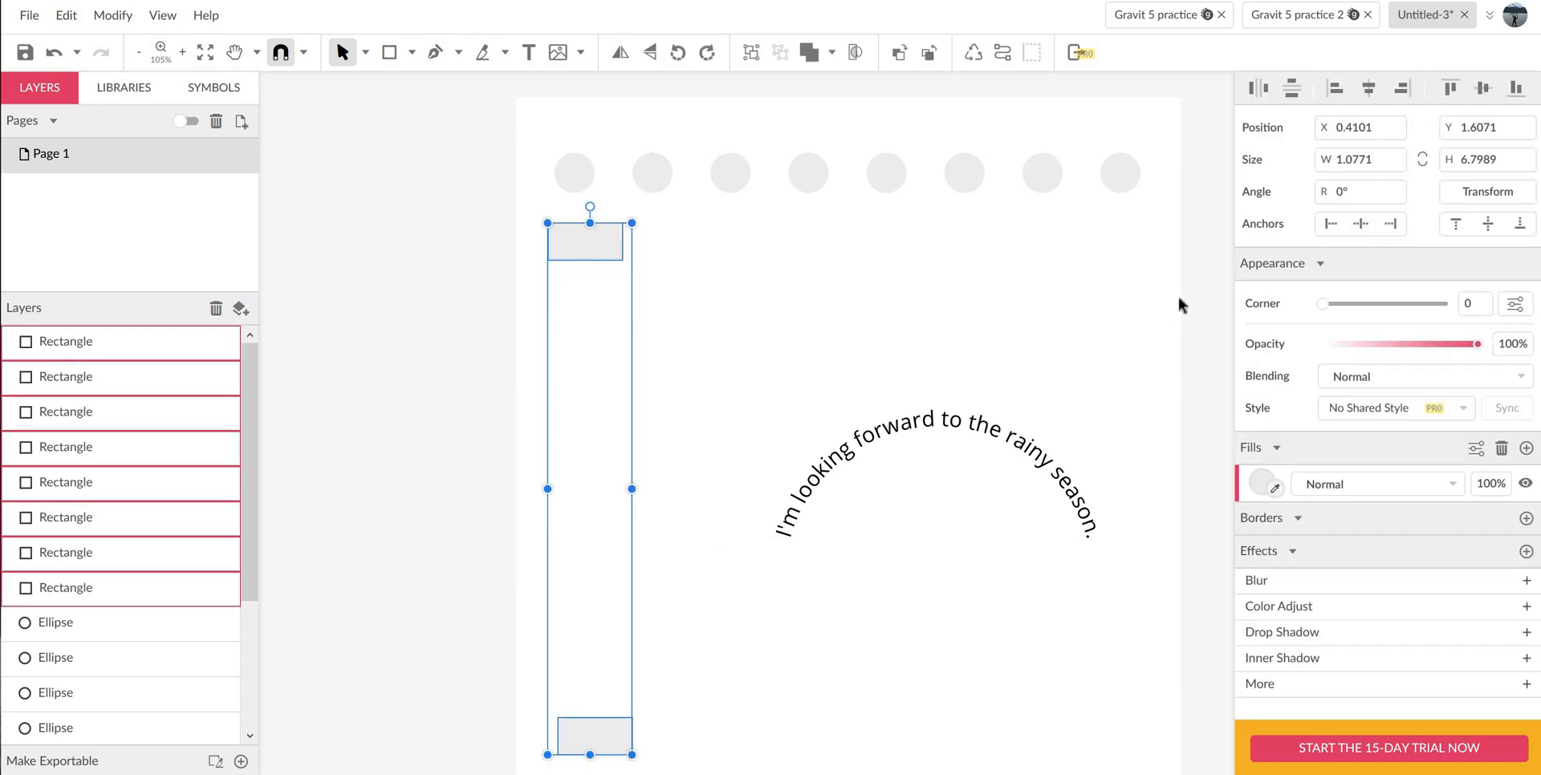
left_click(1294, 88)
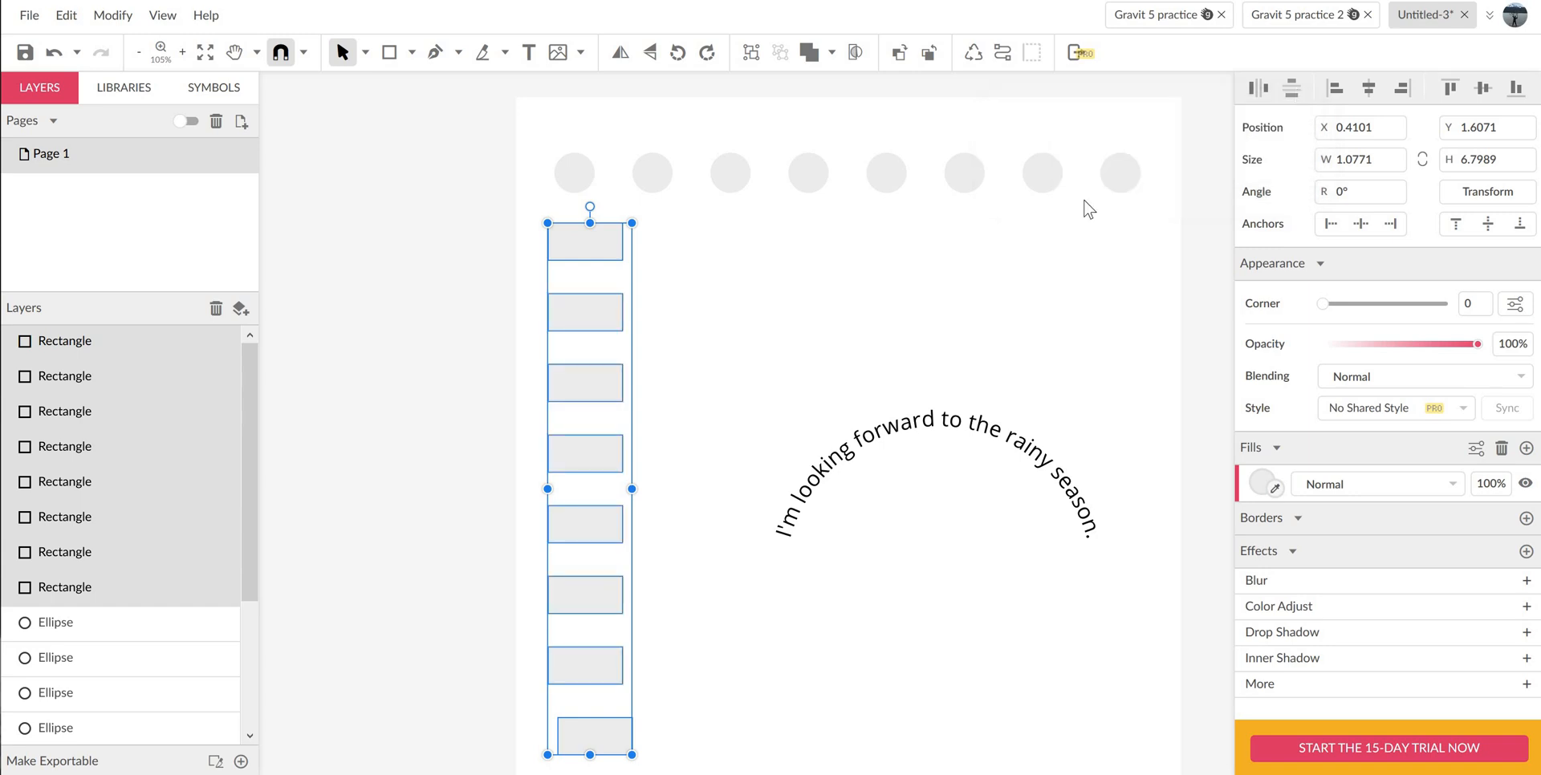
left_click(1369, 94)
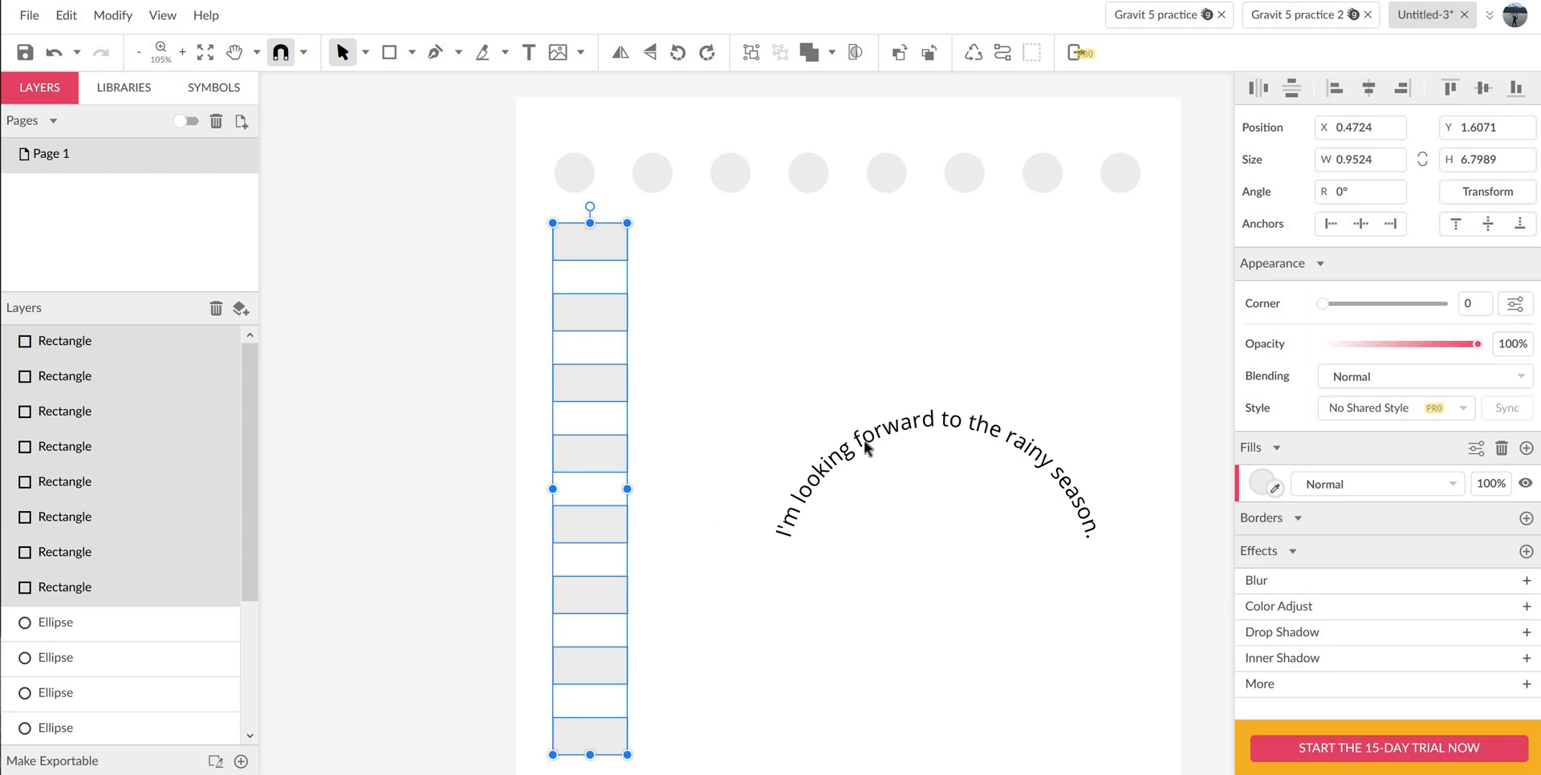
- Move the curved text up the page until it sits just beneath the row of circles
left_click_drag(801, 282, 894, 429)
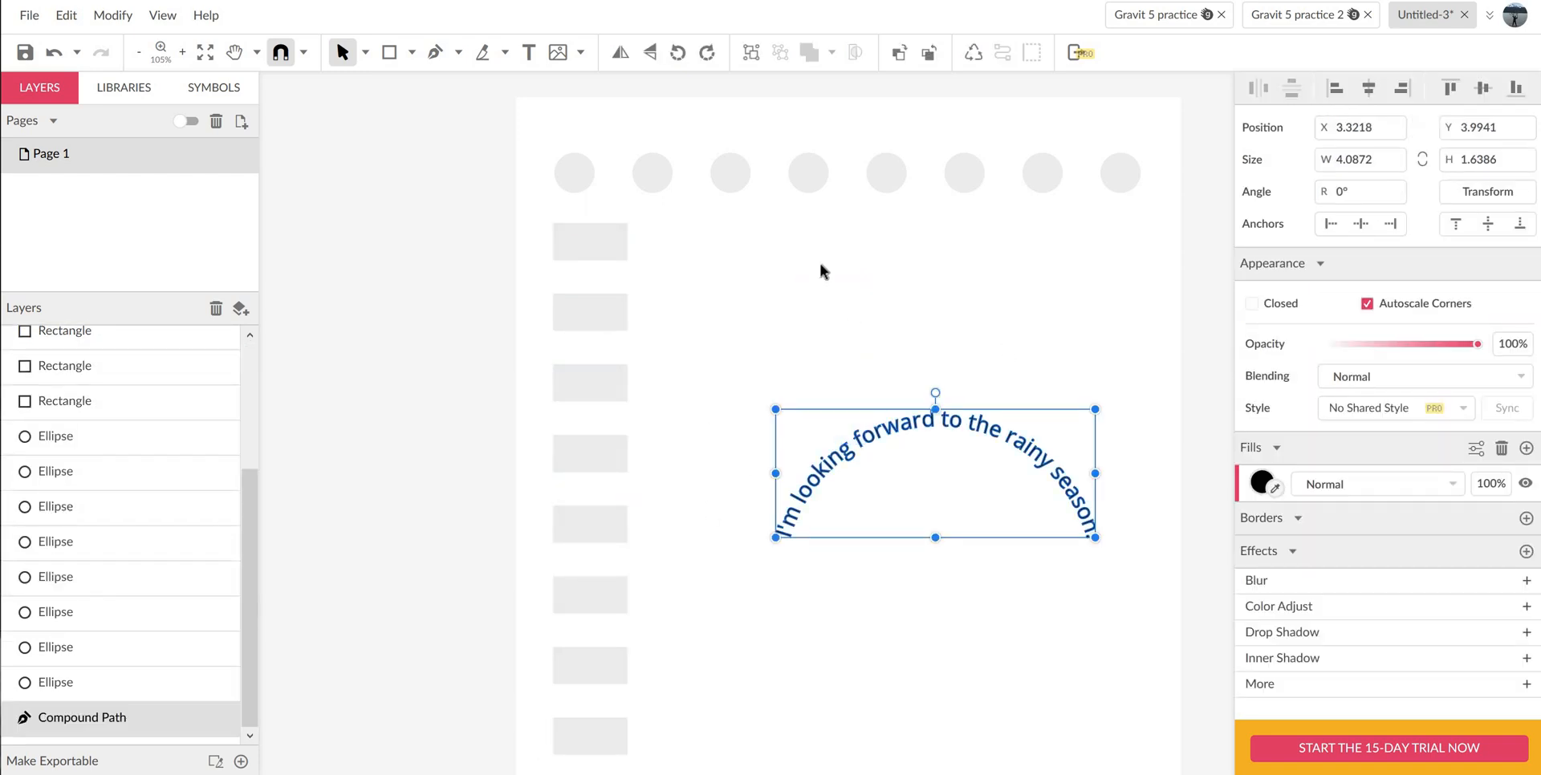
left_click_drag(820, 271, 820, 253)
left_click(946, 502)
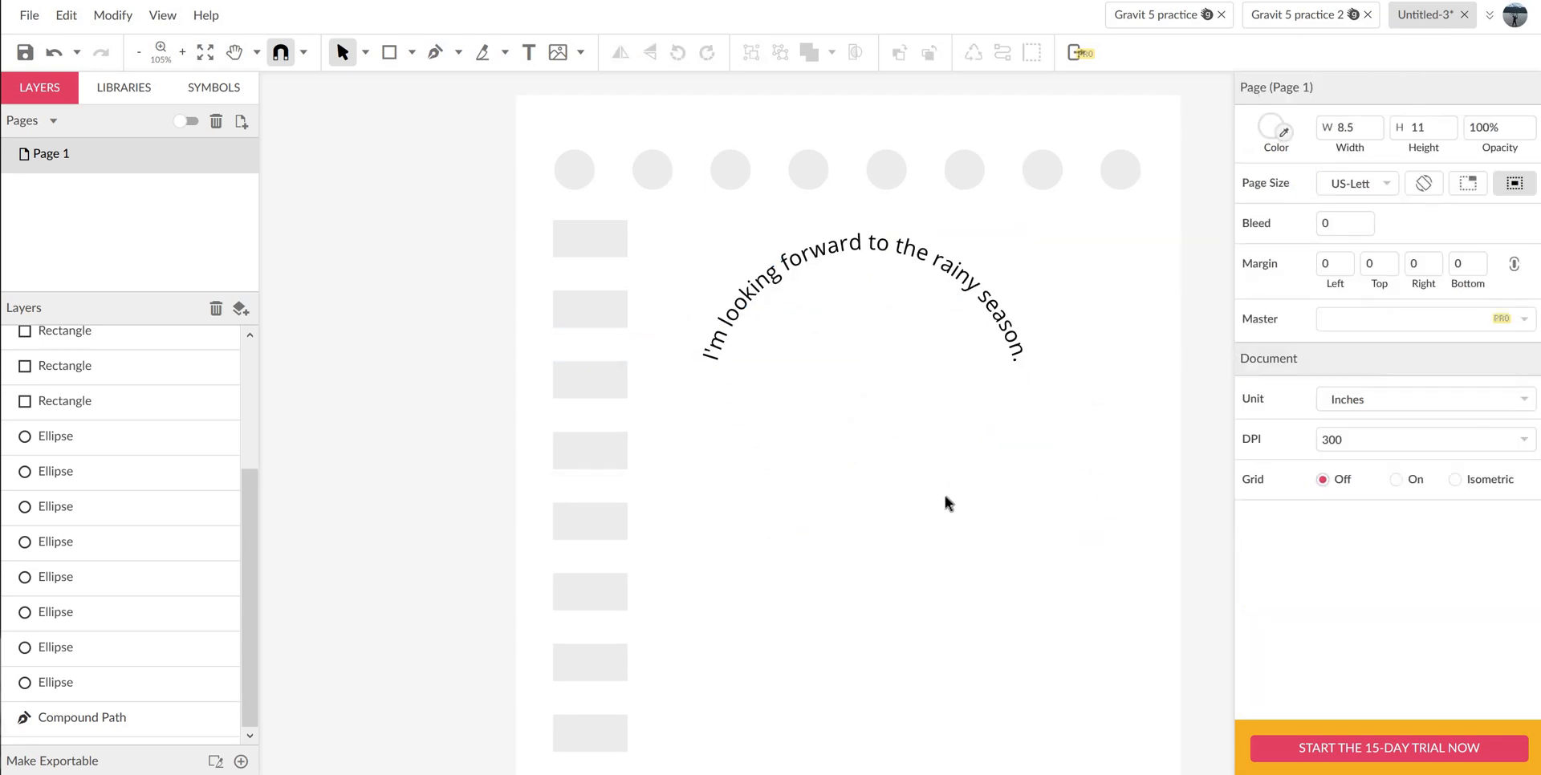
- Draw a six-sided polygon about 2.61 by 2.28 inches and place it below the curved text at about X 2.69, Y 4.36
key("ctrl+0")
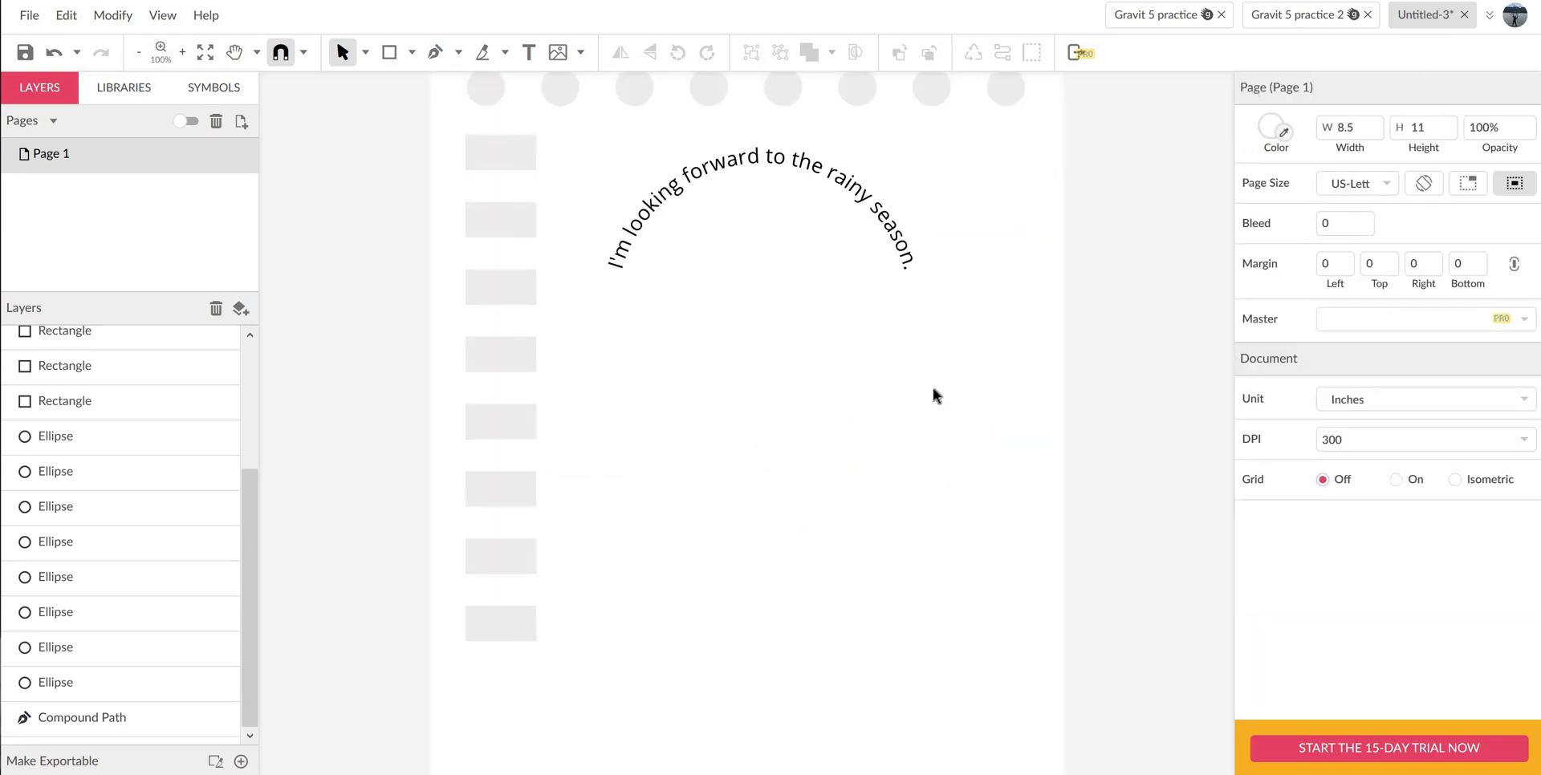
scroll(925, 393, "up", 2)
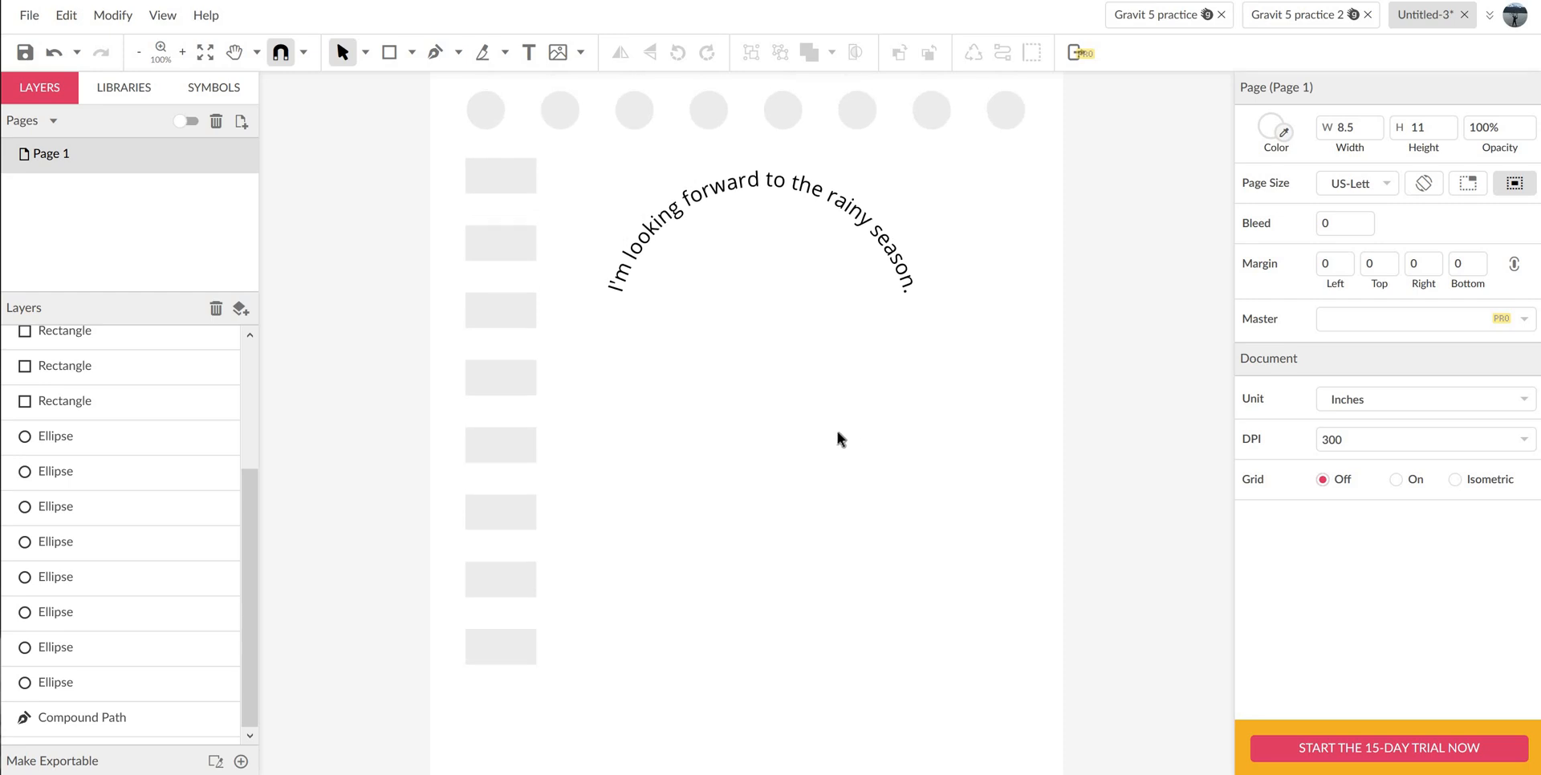
left_click(412, 54)
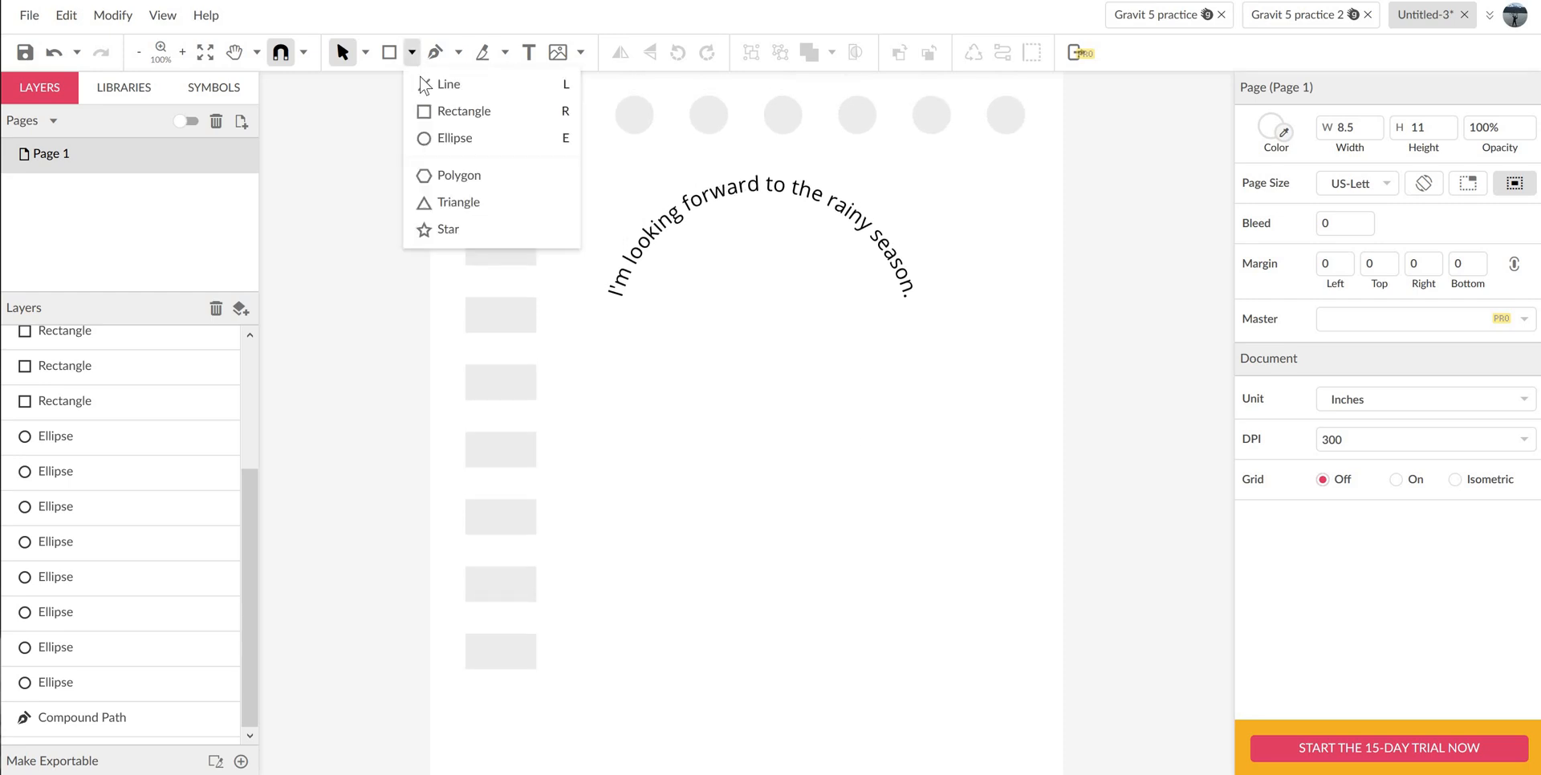
left_click(459, 181)
left_click_drag(677, 407, 724, 486)
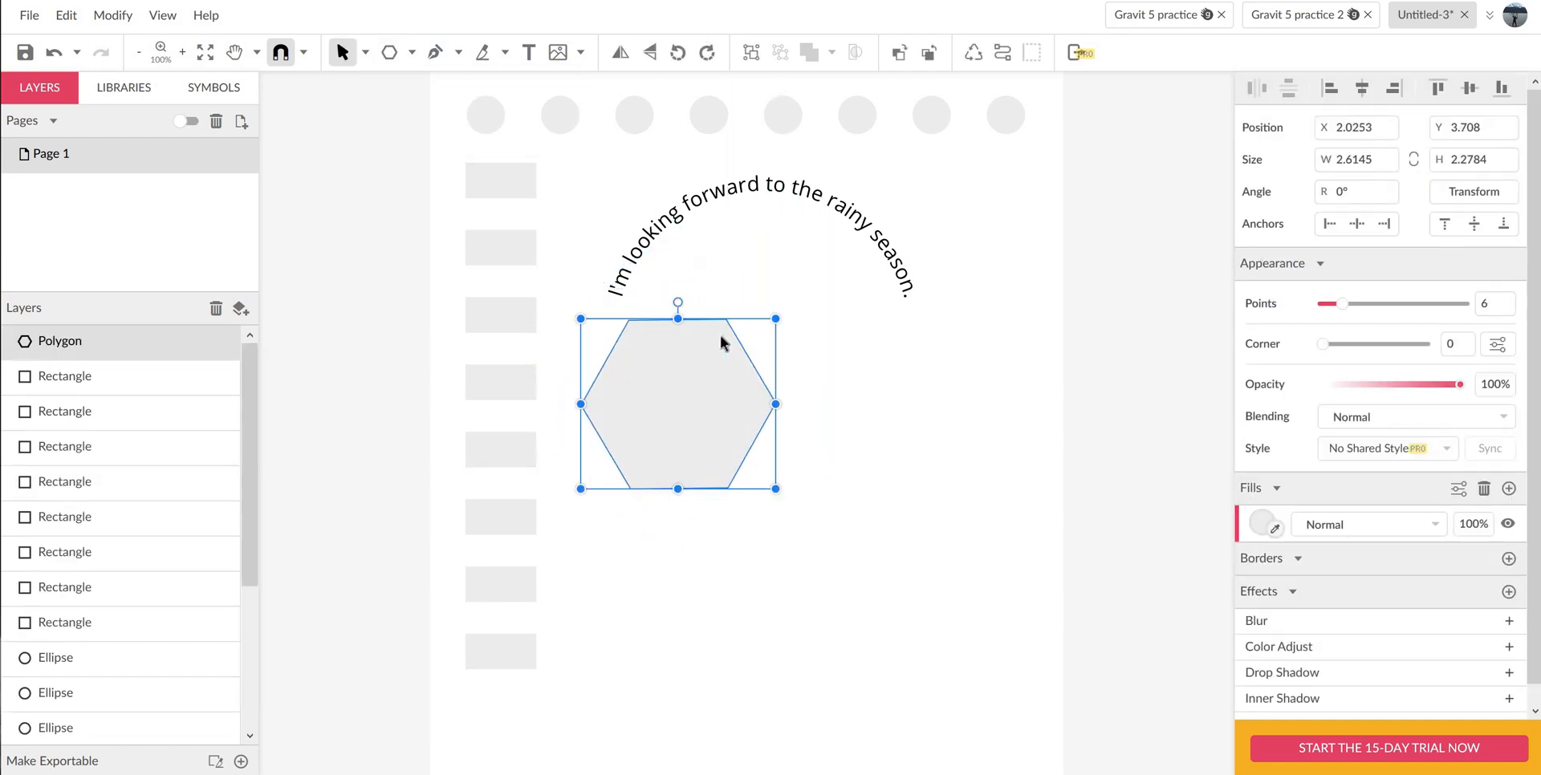
left_click_drag(719, 331, 769, 380)
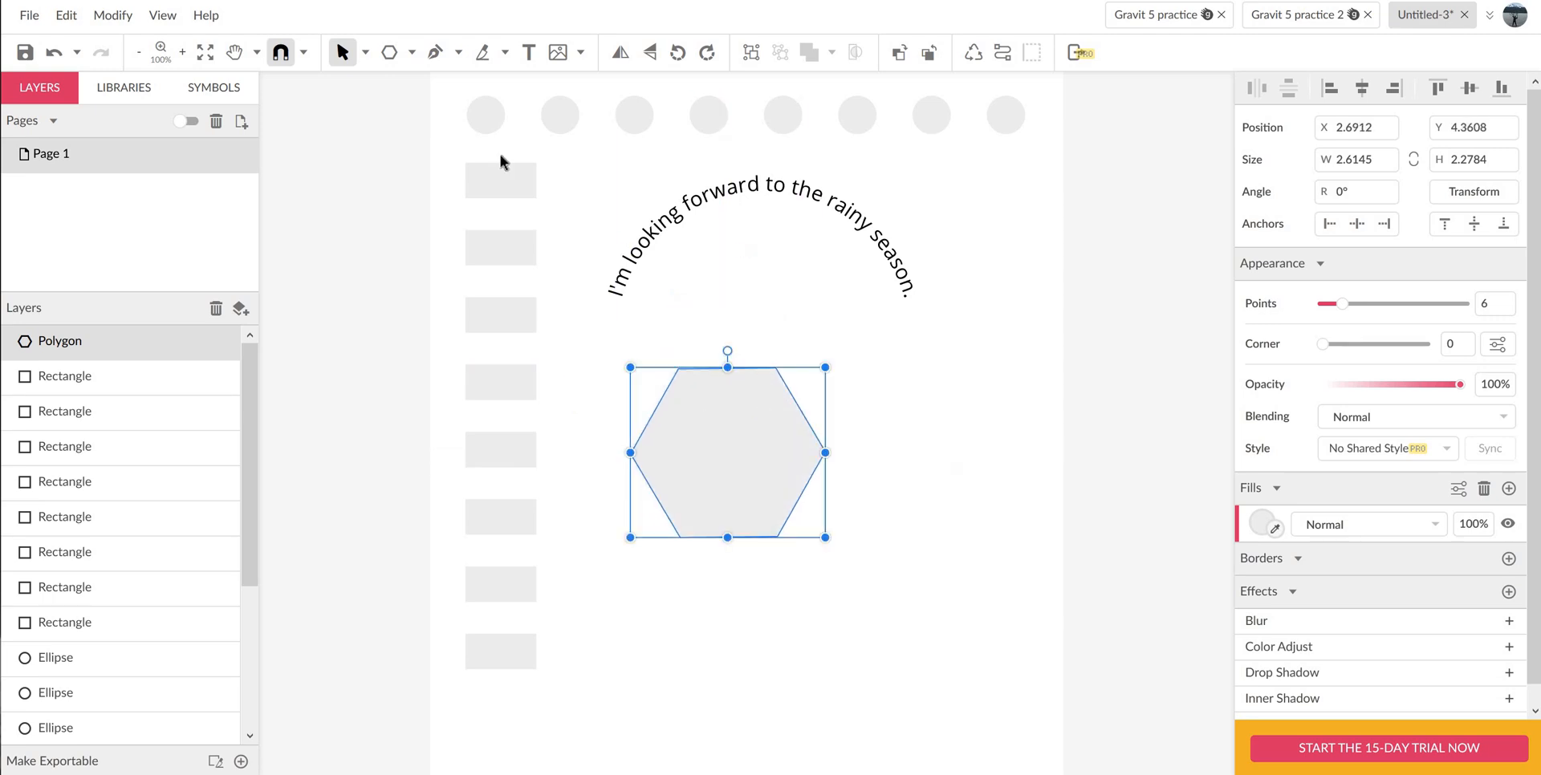
- Draw a circle about 2.38 inches in diameter and move it to overlap the hexagon's lower-right corner
left_click(412, 52)
left_click(450, 141)
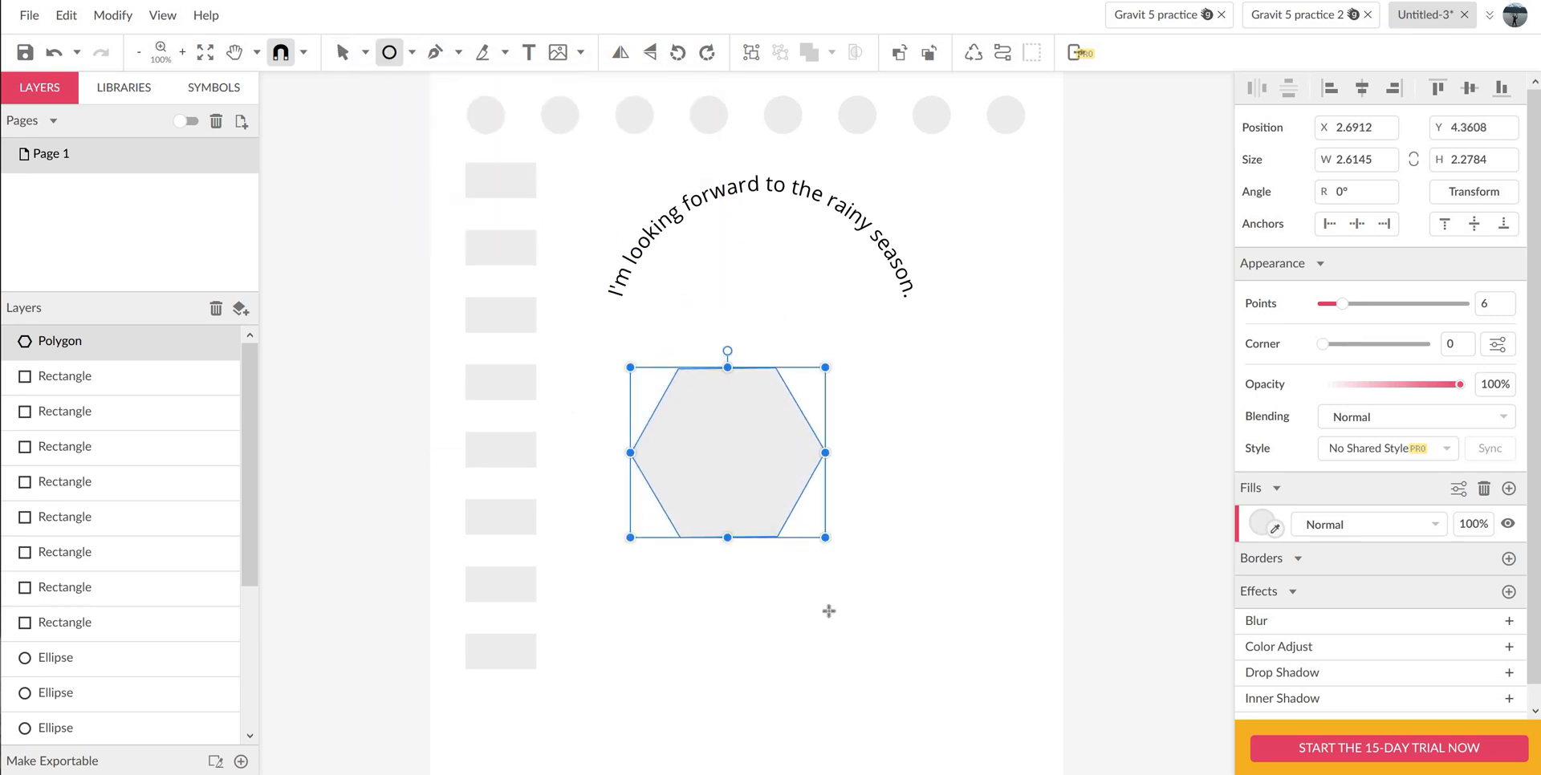
left_click_drag(763, 602, 808, 557)
mouse_move(799, 452)
left_mouse_down()
mouse_move(798, 423)
mouse_move(864, 432)
mouse_move(906, 460)
mouse_move(777, 392)
left_mouse_up()
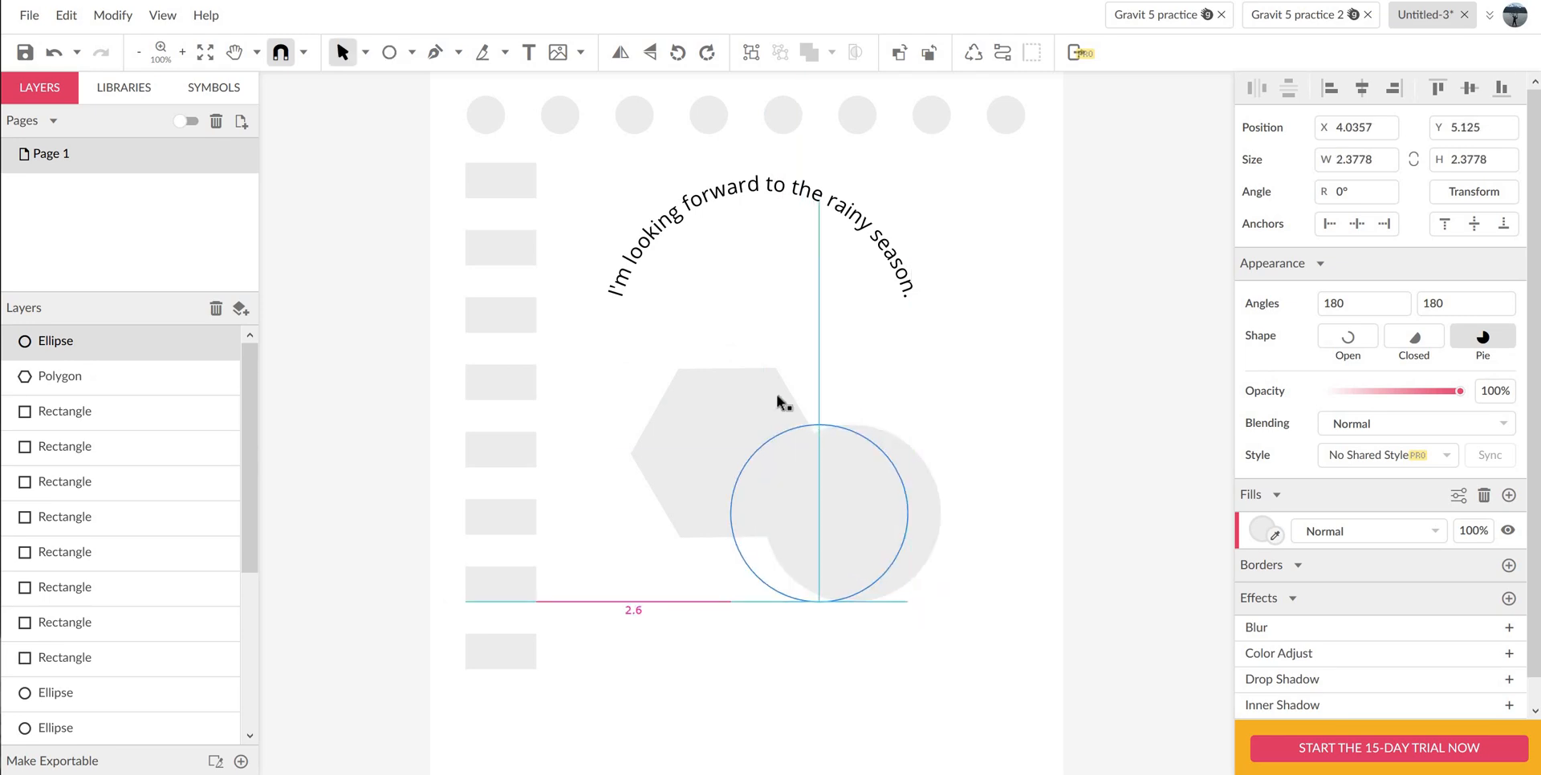
- Subtract the large circle from the hexagon with the Subtract operation
left_click_drag(688, 330, 875, 581)
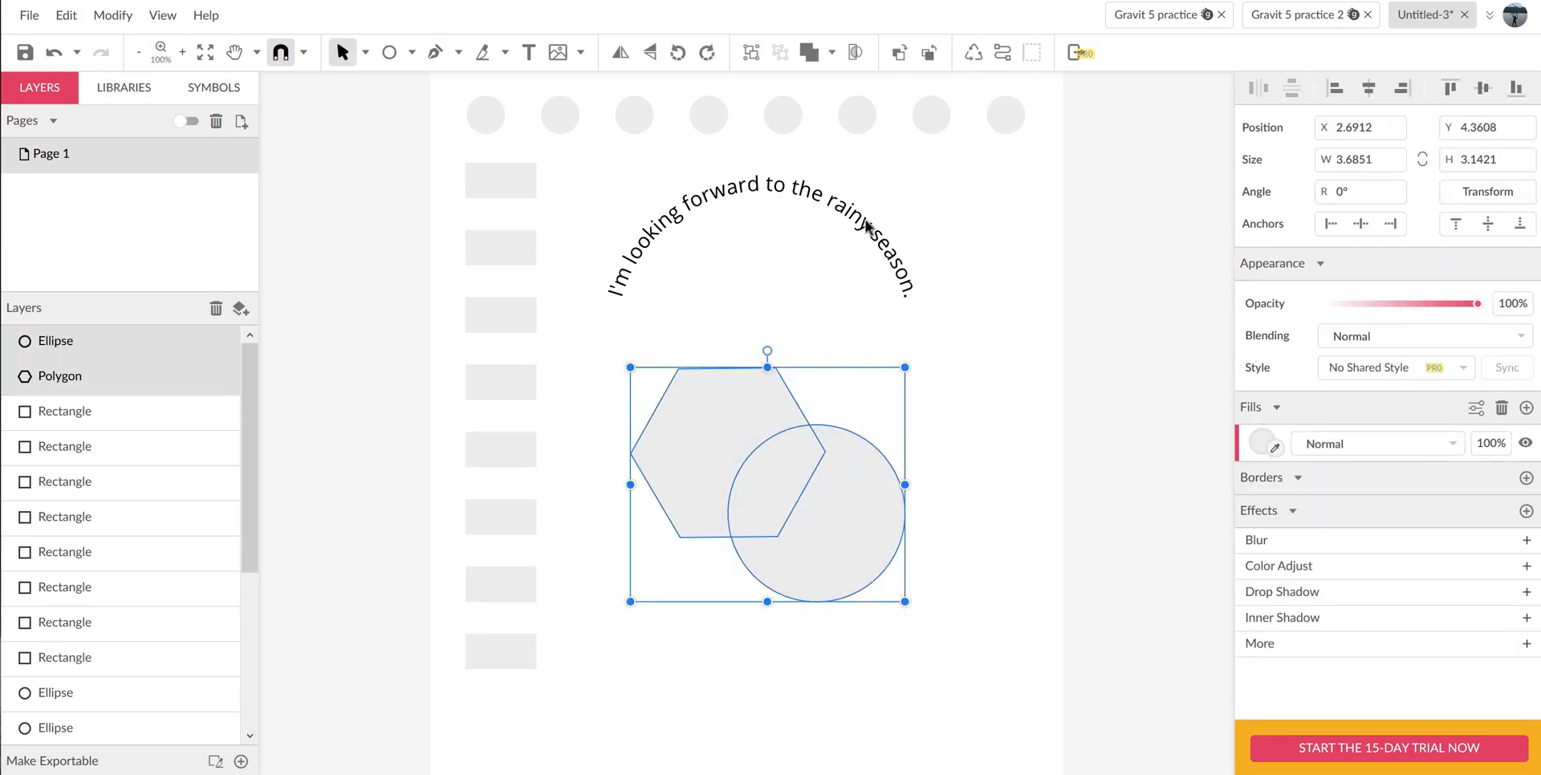
left_click(832, 52)
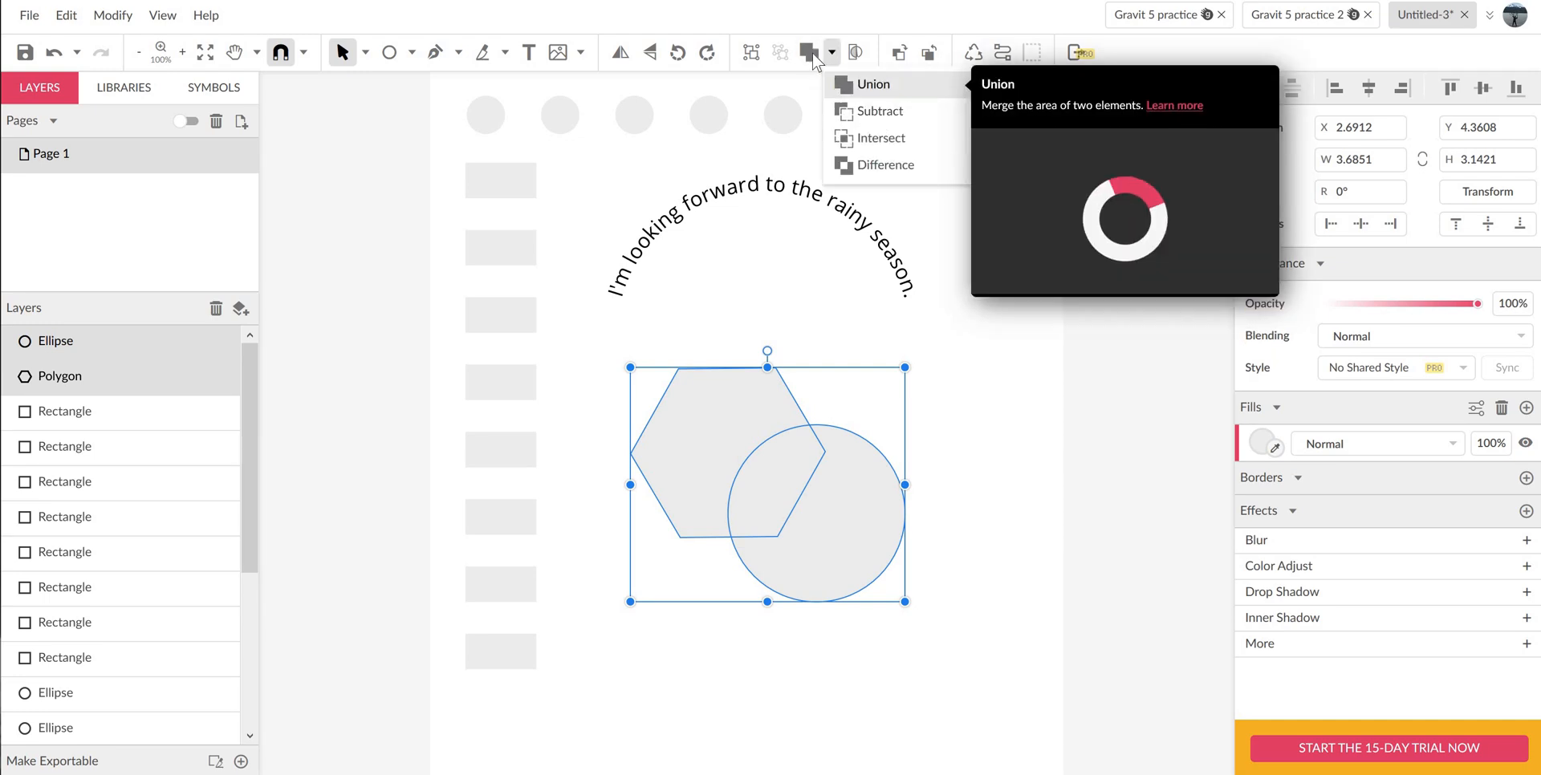
left_click(880, 112)
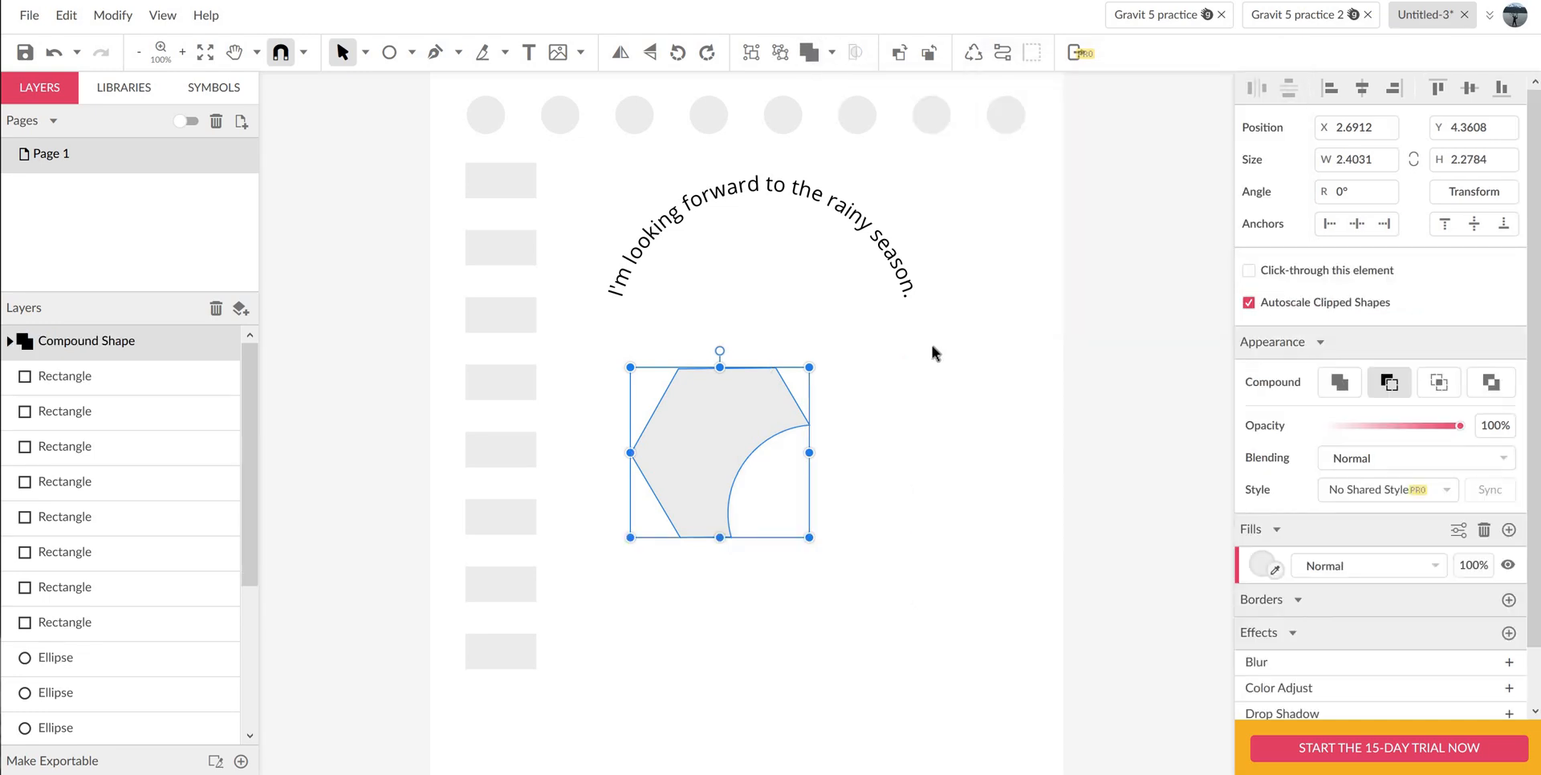
left_click(937, 410)
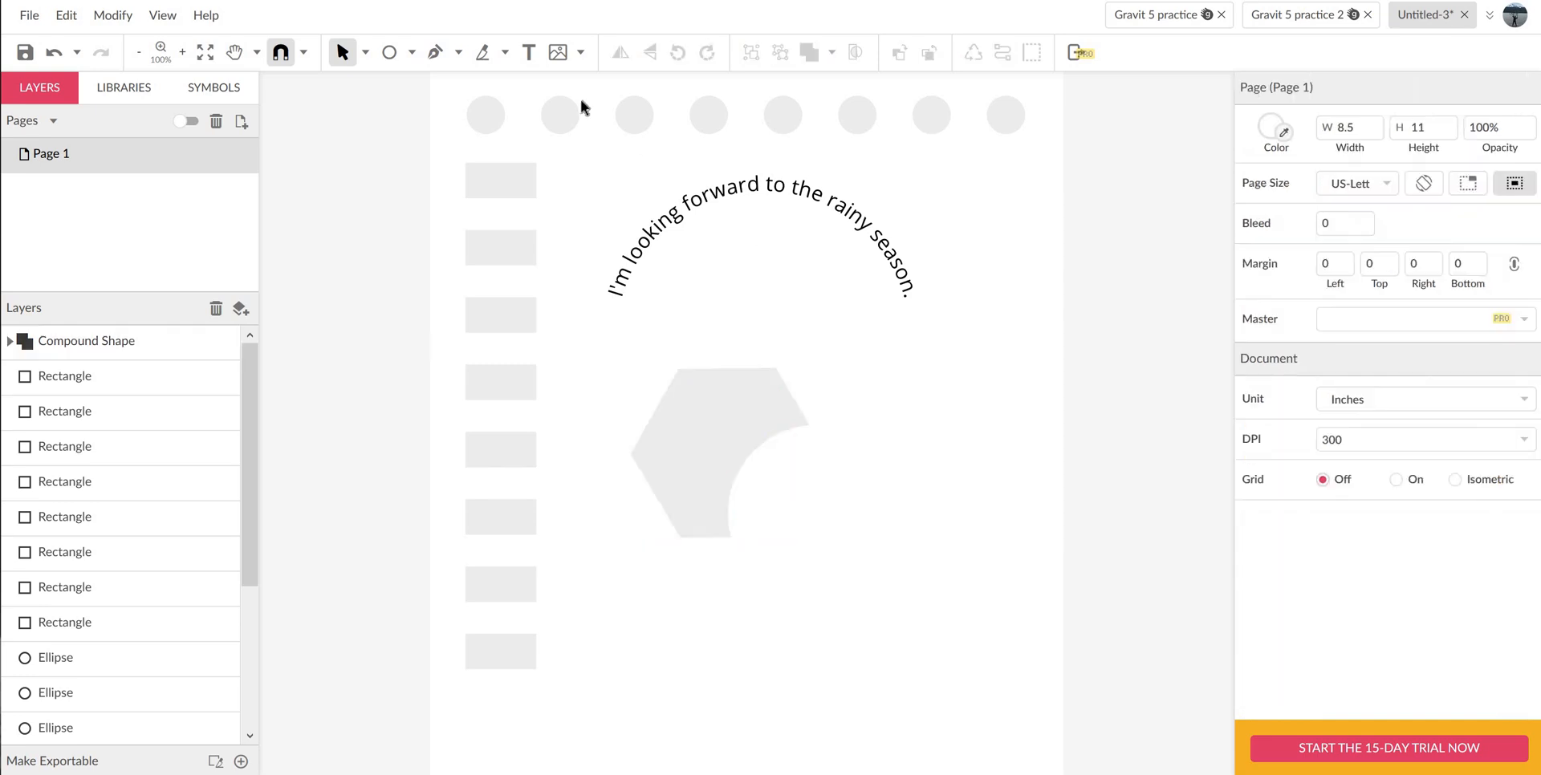
- Draw a small circle about 0.35 inches in diameter and place it at the lower end of the hexagon's curved cut
left_click(411, 54)
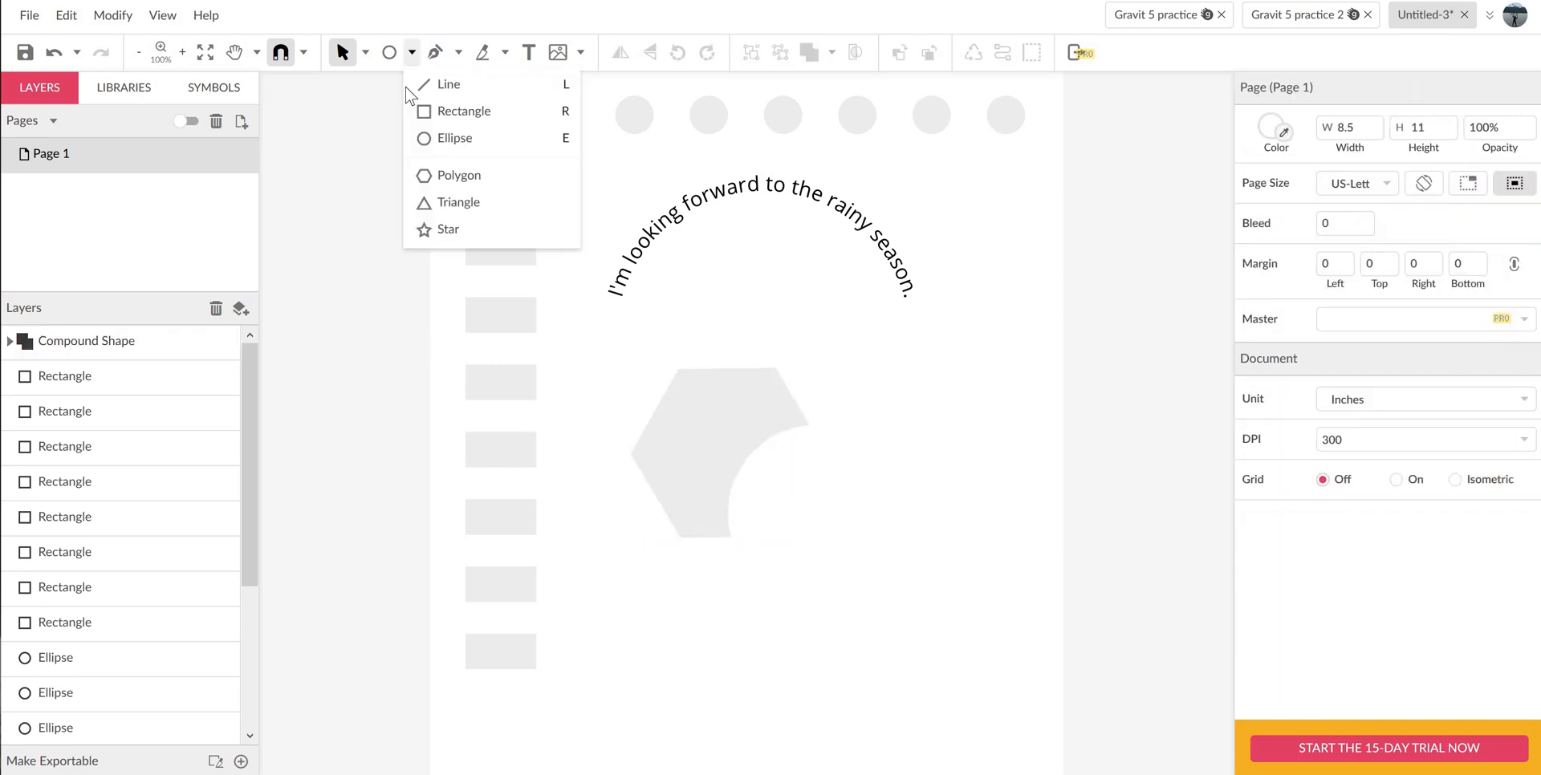
left_click(455, 138)
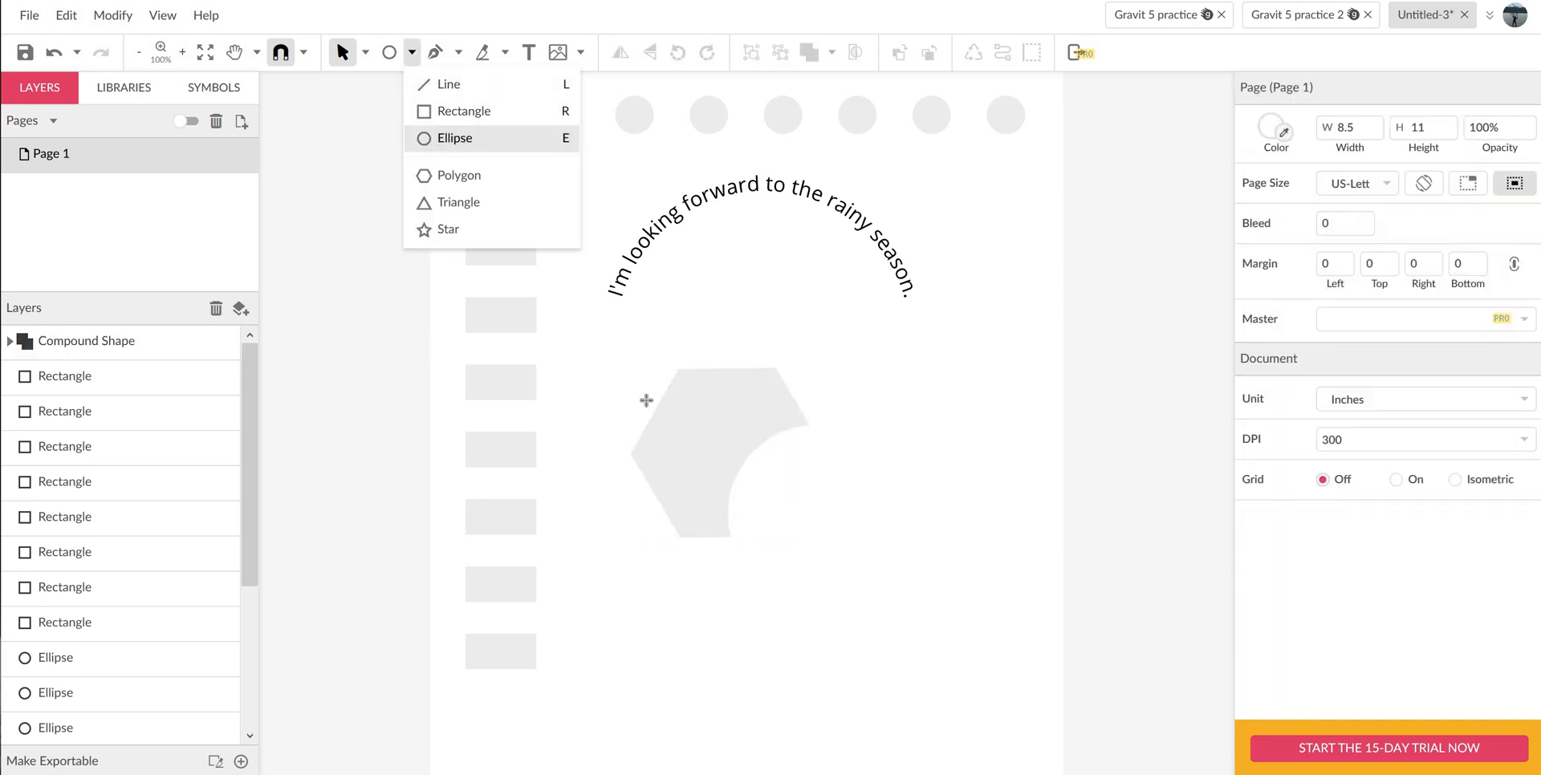
left_click(745, 567)
left_click_drag(752, 552, 731, 530)
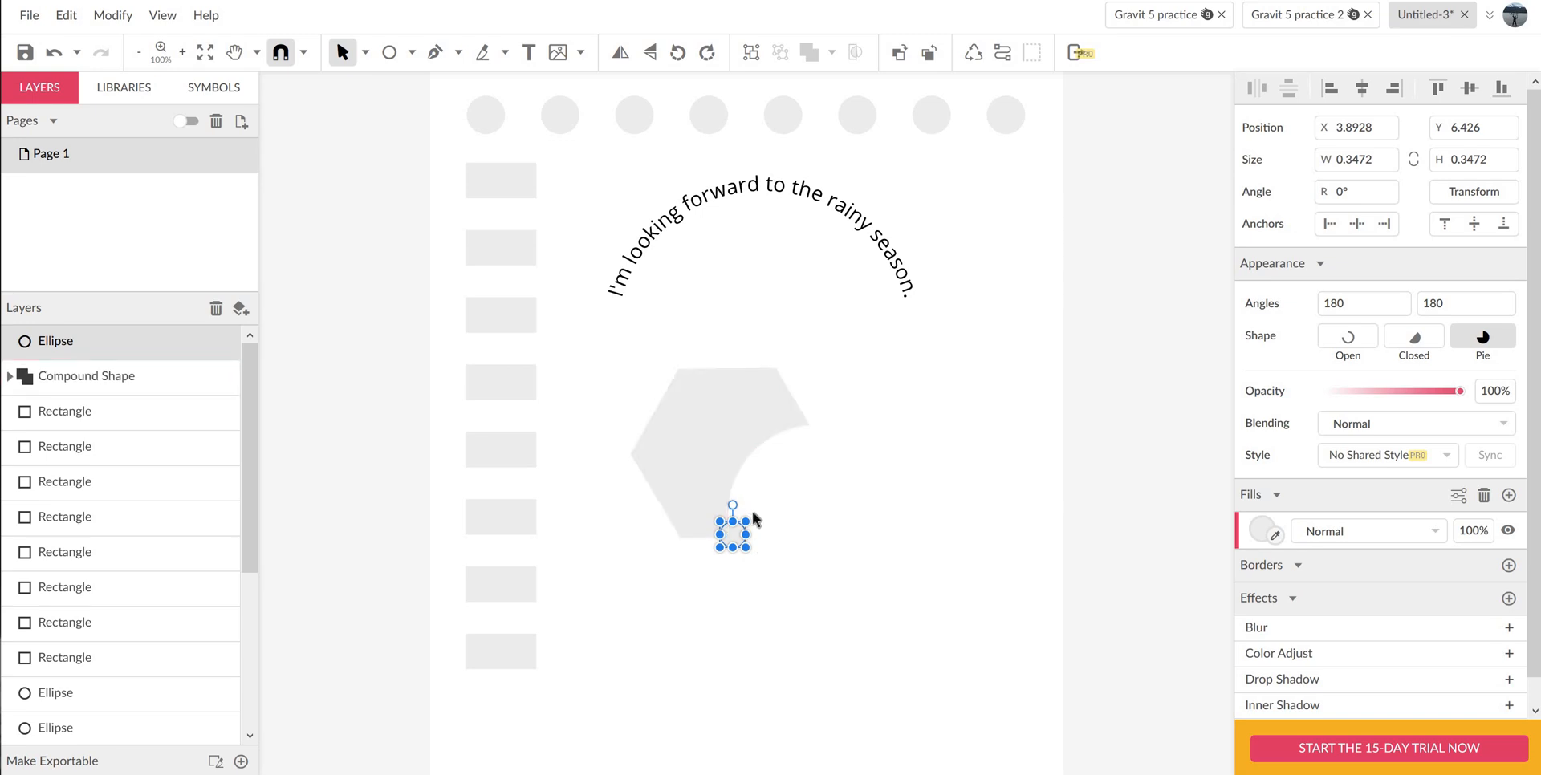
- Duplicate the small circle nine times, placing the overlapping copies along the curved cut up to its upper end
scroll(751, 508, "up", 2)
scroll(765, 525, "up", 1)
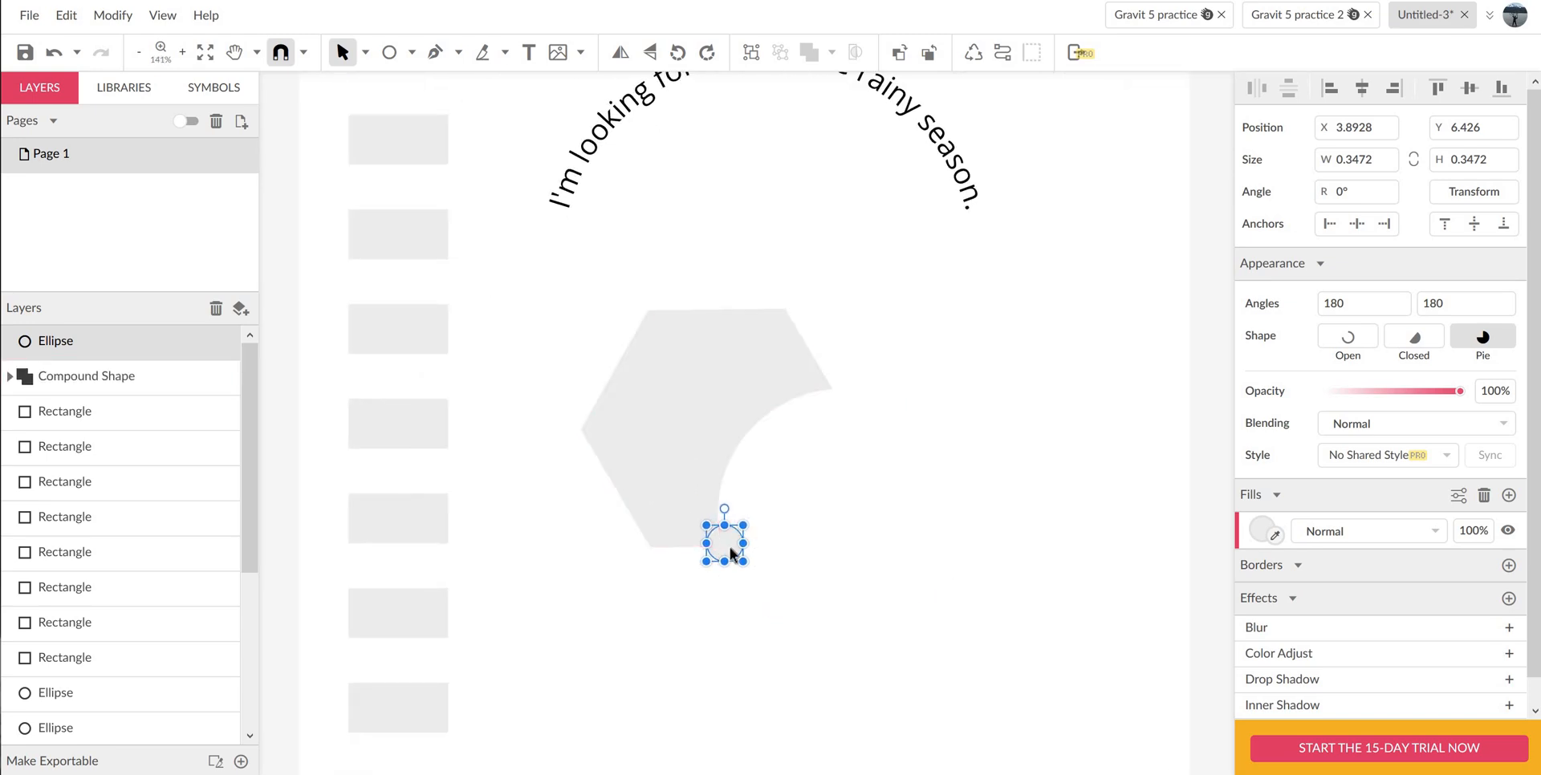
left_click_drag(726, 541, 823, 385)
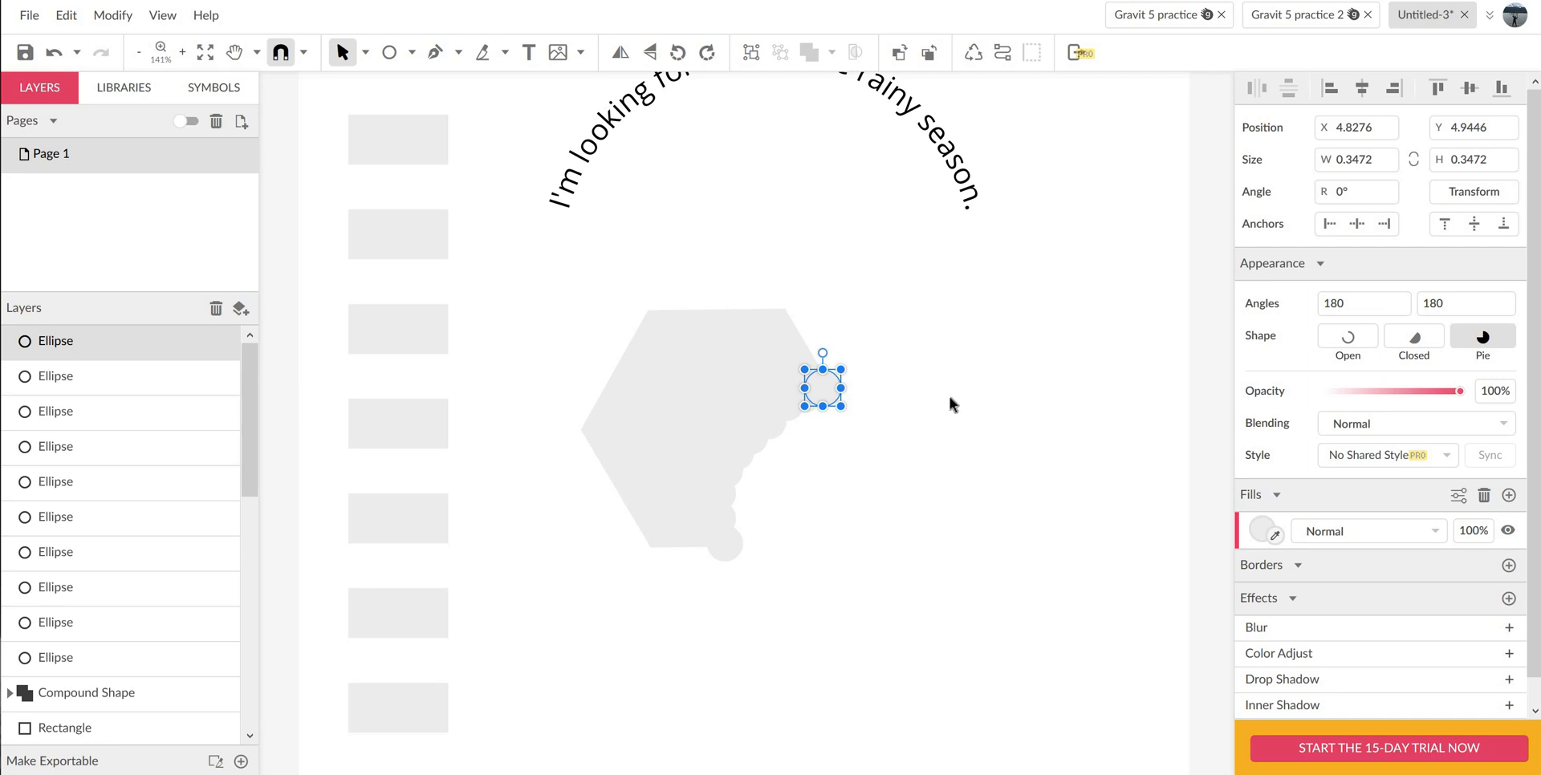
- Remove the fill from the cut hexagon and its ten small circles and give them a 1 pt black border
left_click_drag(747, 617, 748, 615)
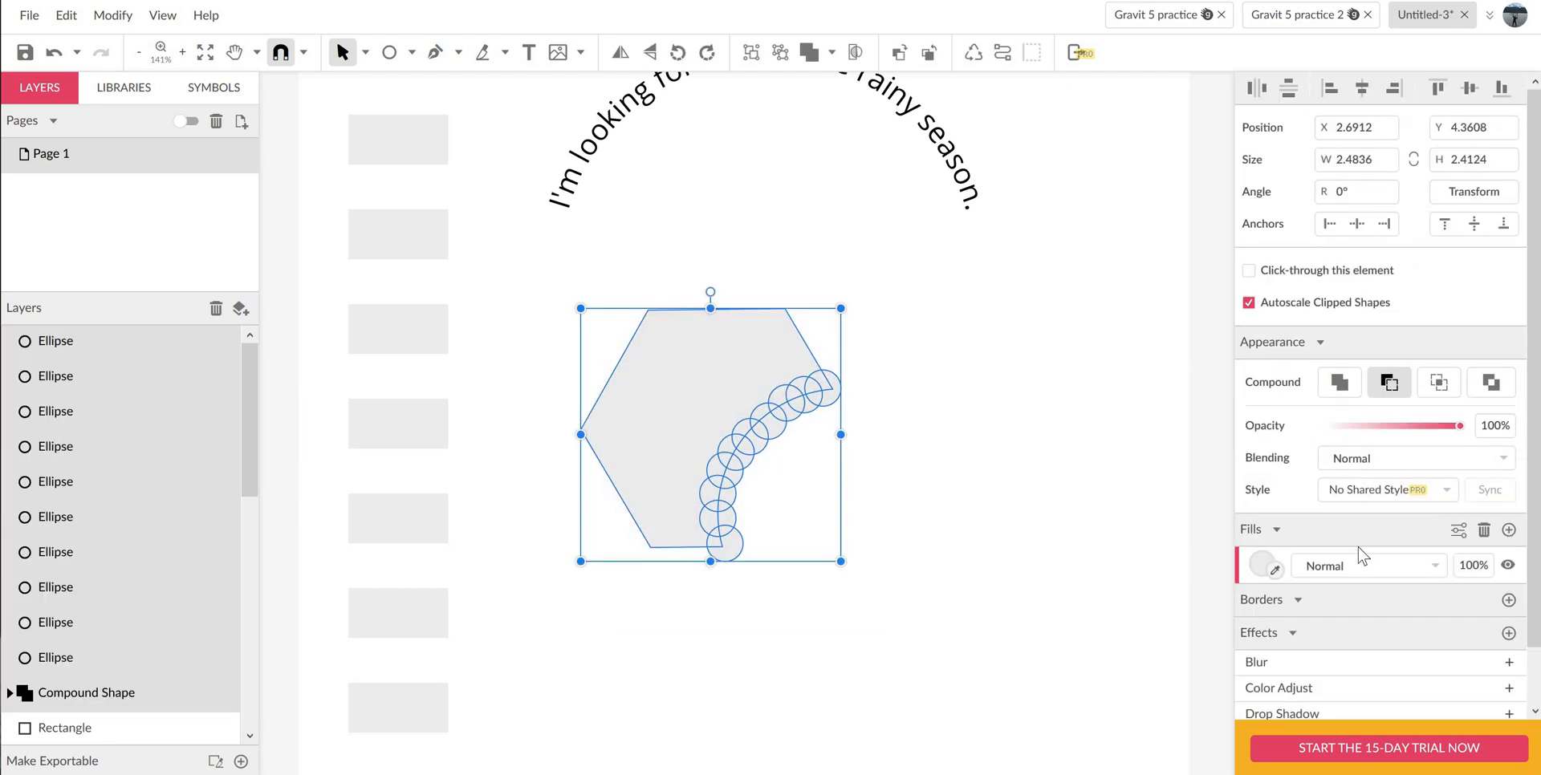
left_click(1485, 530)
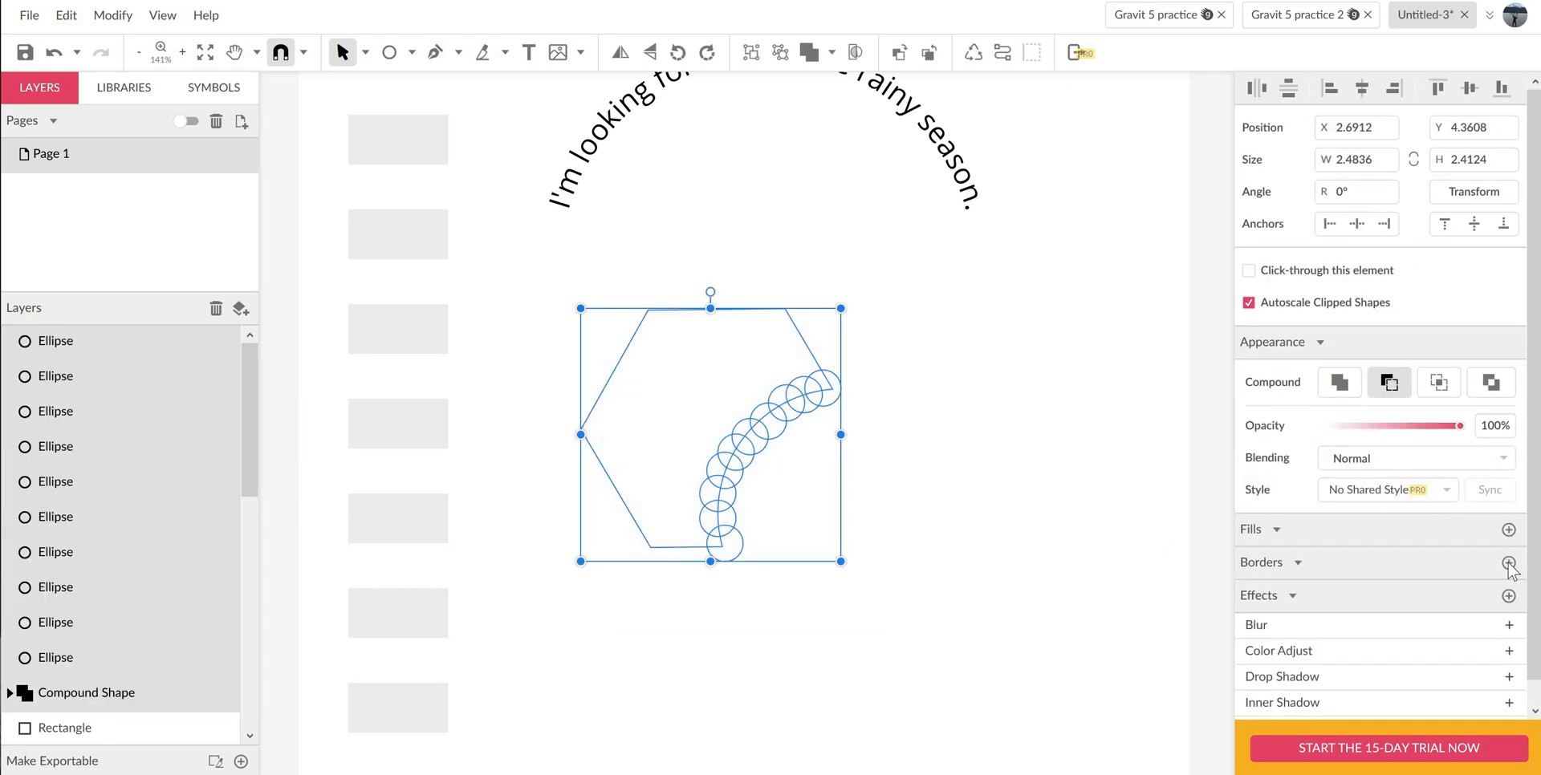
left_click(1509, 563)
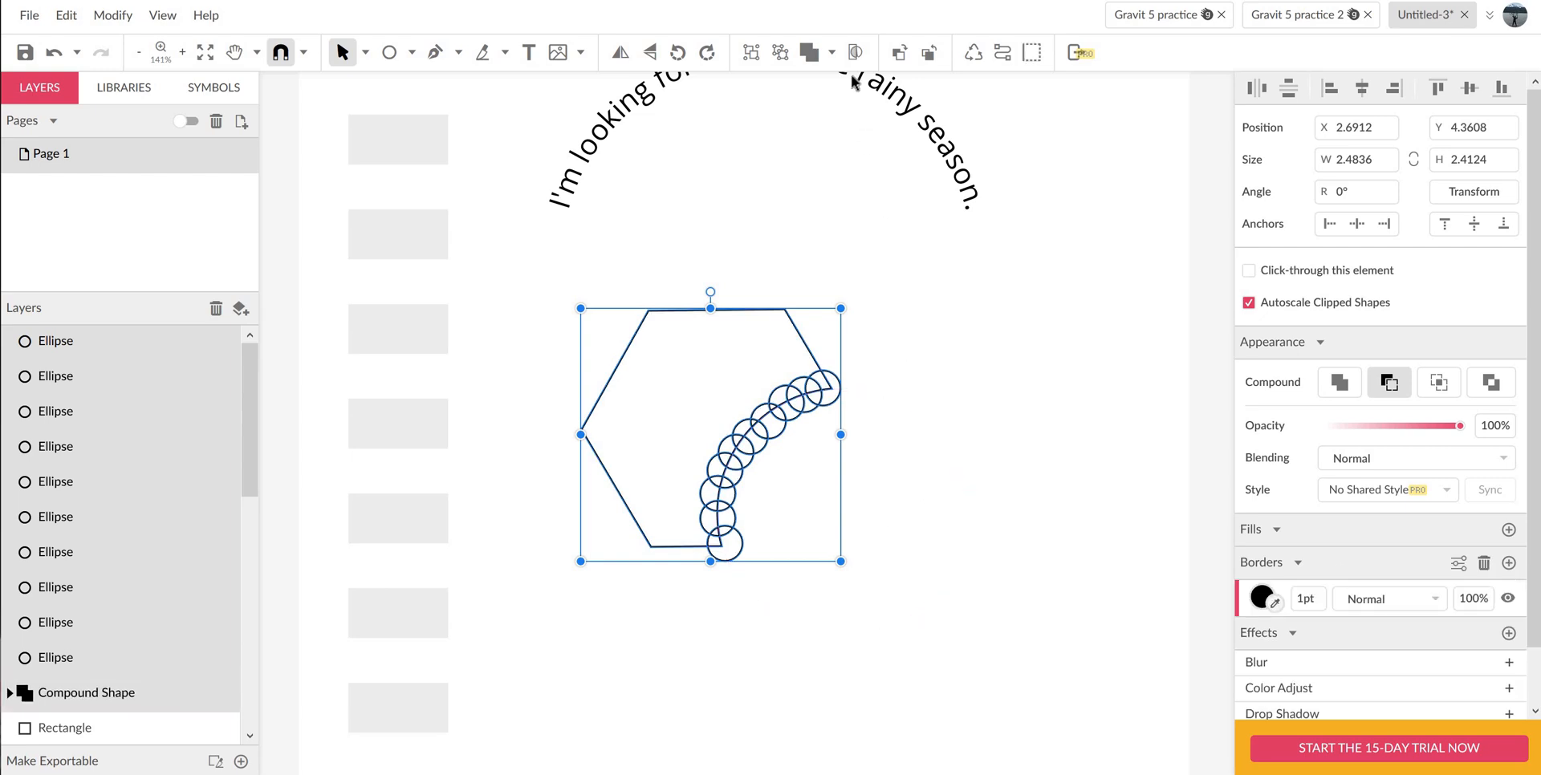
- Subtract the small circles from the cut hexagon and move the resulting shape to about X 3.0, Y 3.85
left_click(833, 53)
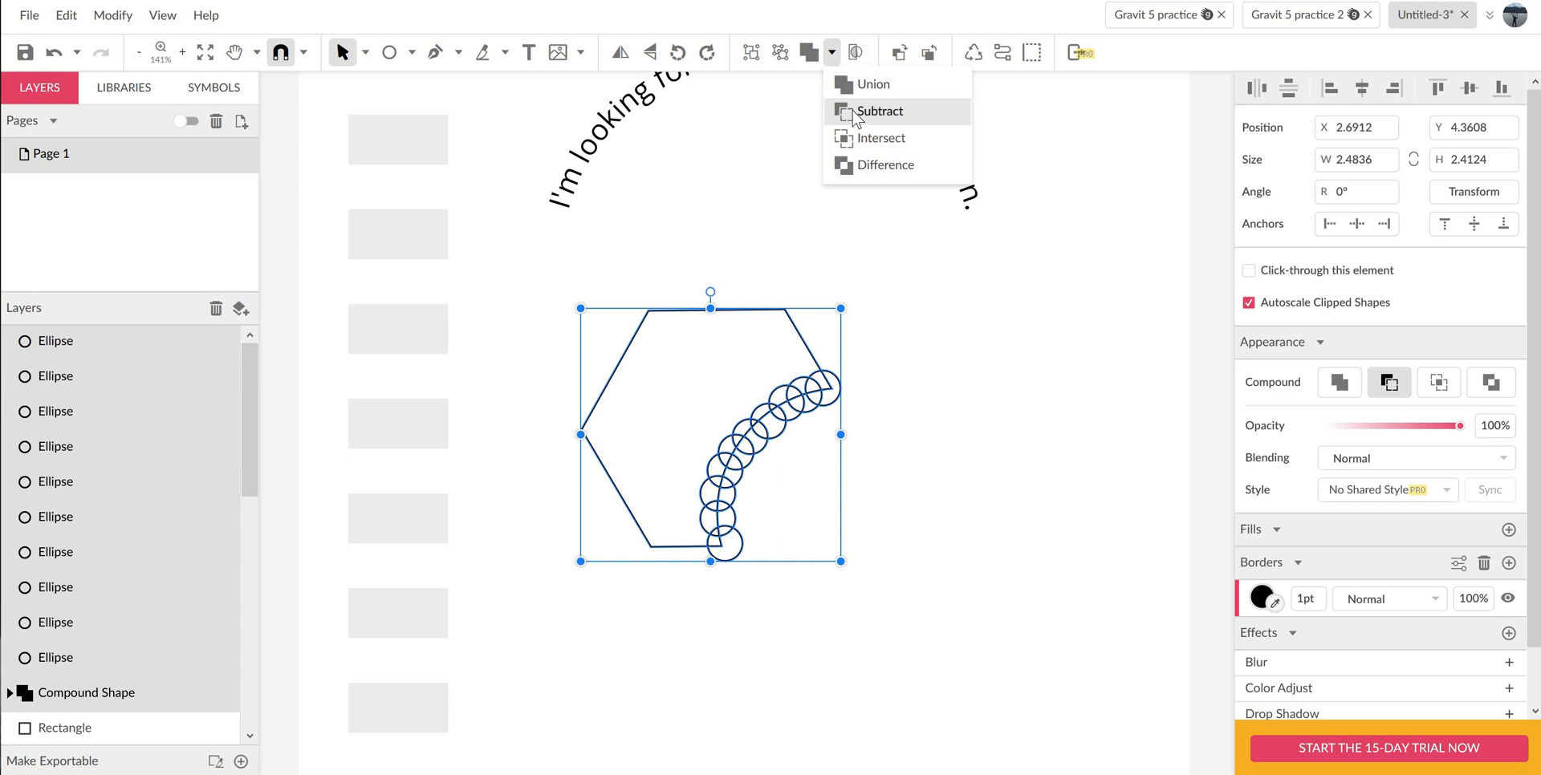
left_click(853, 111)
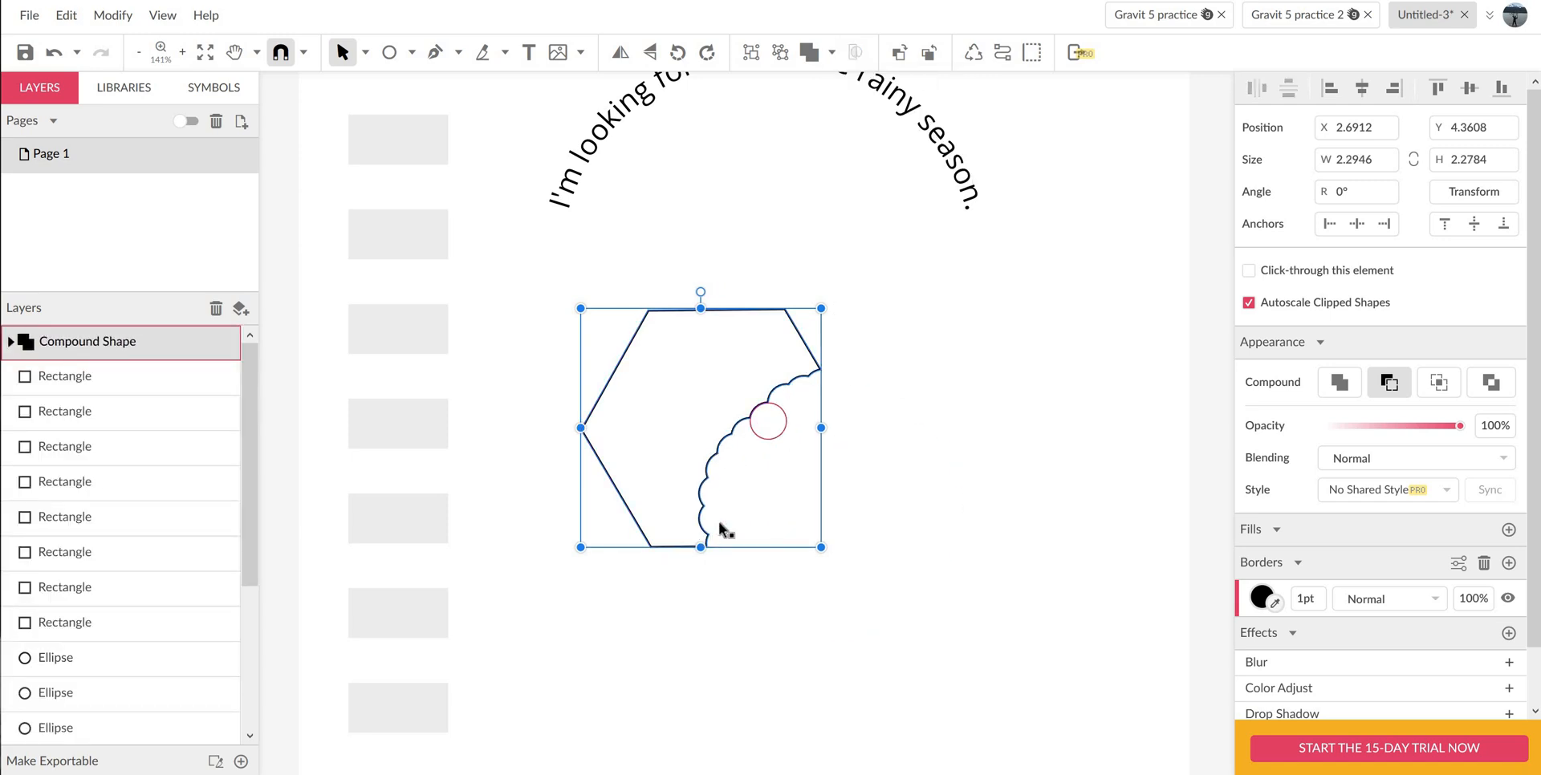
left_click(979, 308)
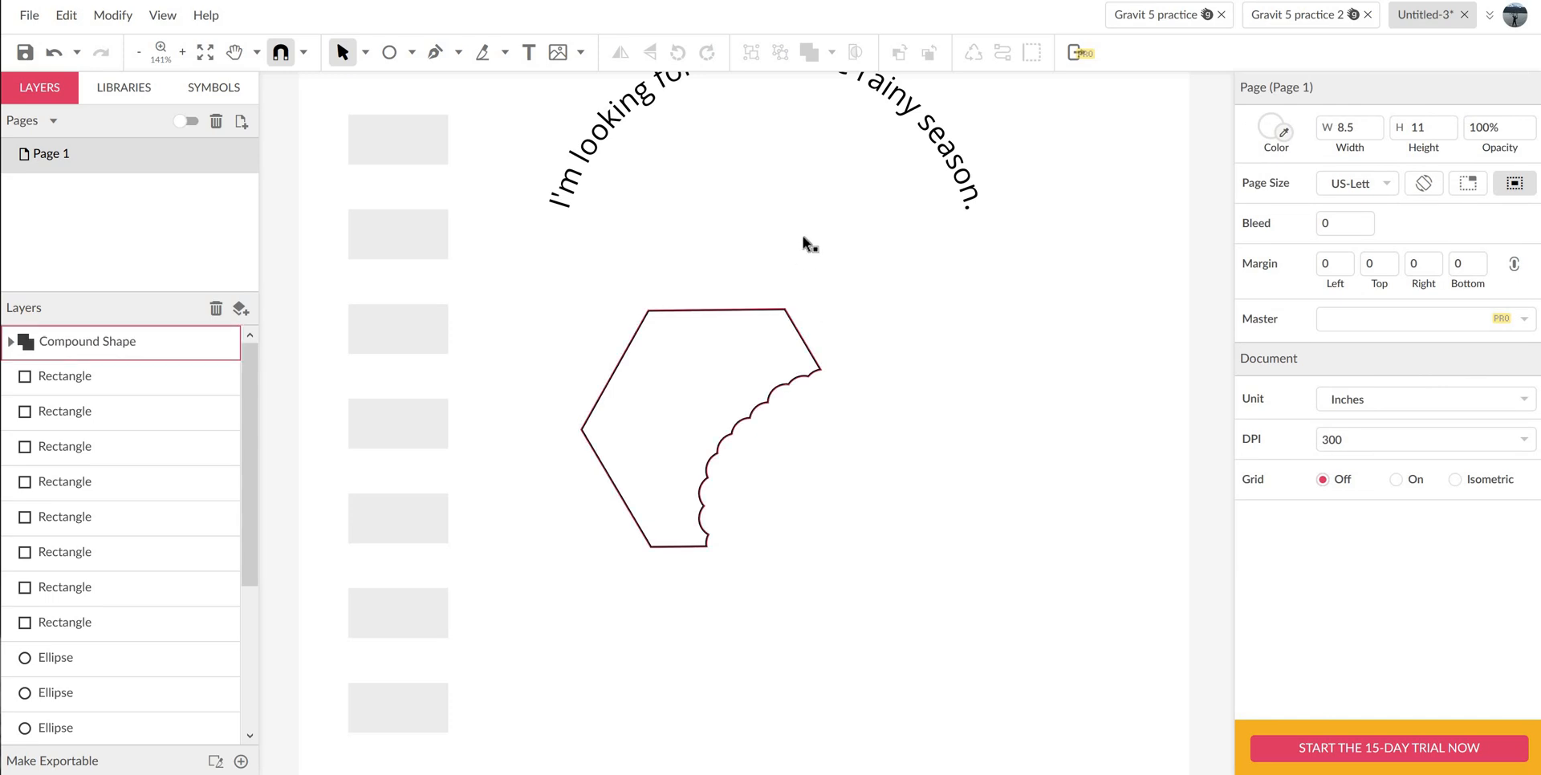
left_click_drag(784, 309, 817, 255)
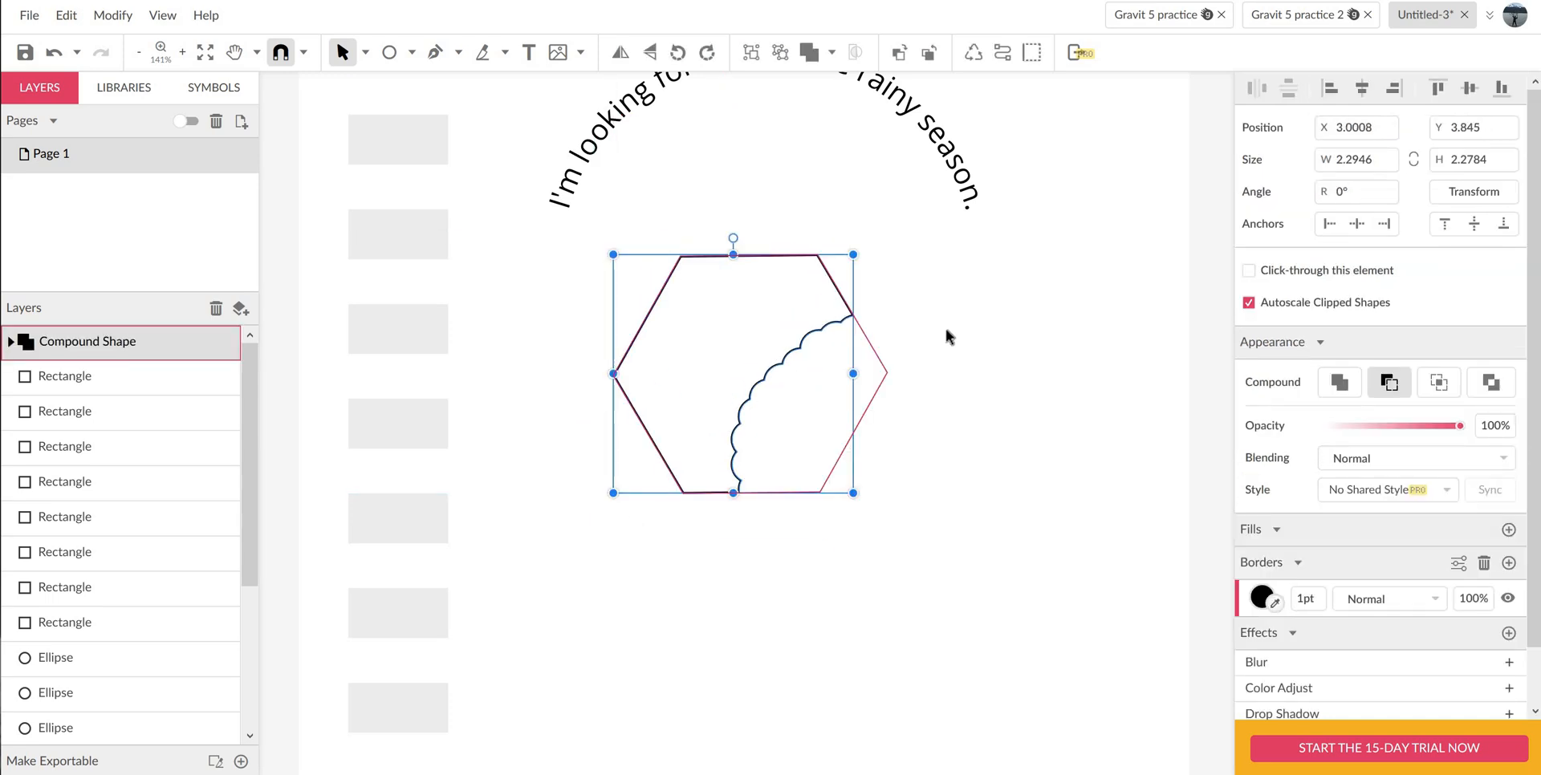
left_click(1067, 303)
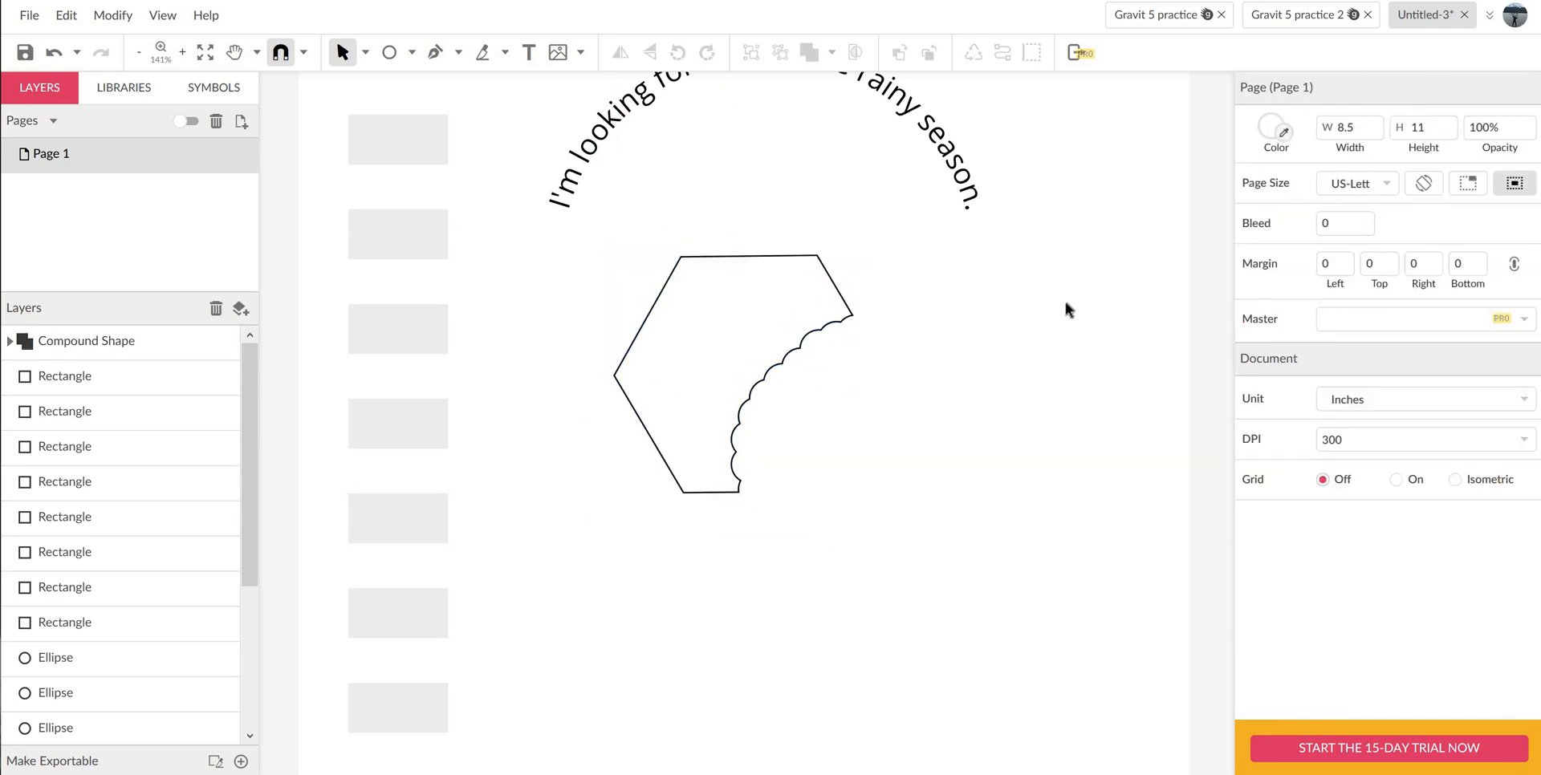
- Remove the fills from all objects on the page and add a 1 pt orange border to them
key("ctrl+a")
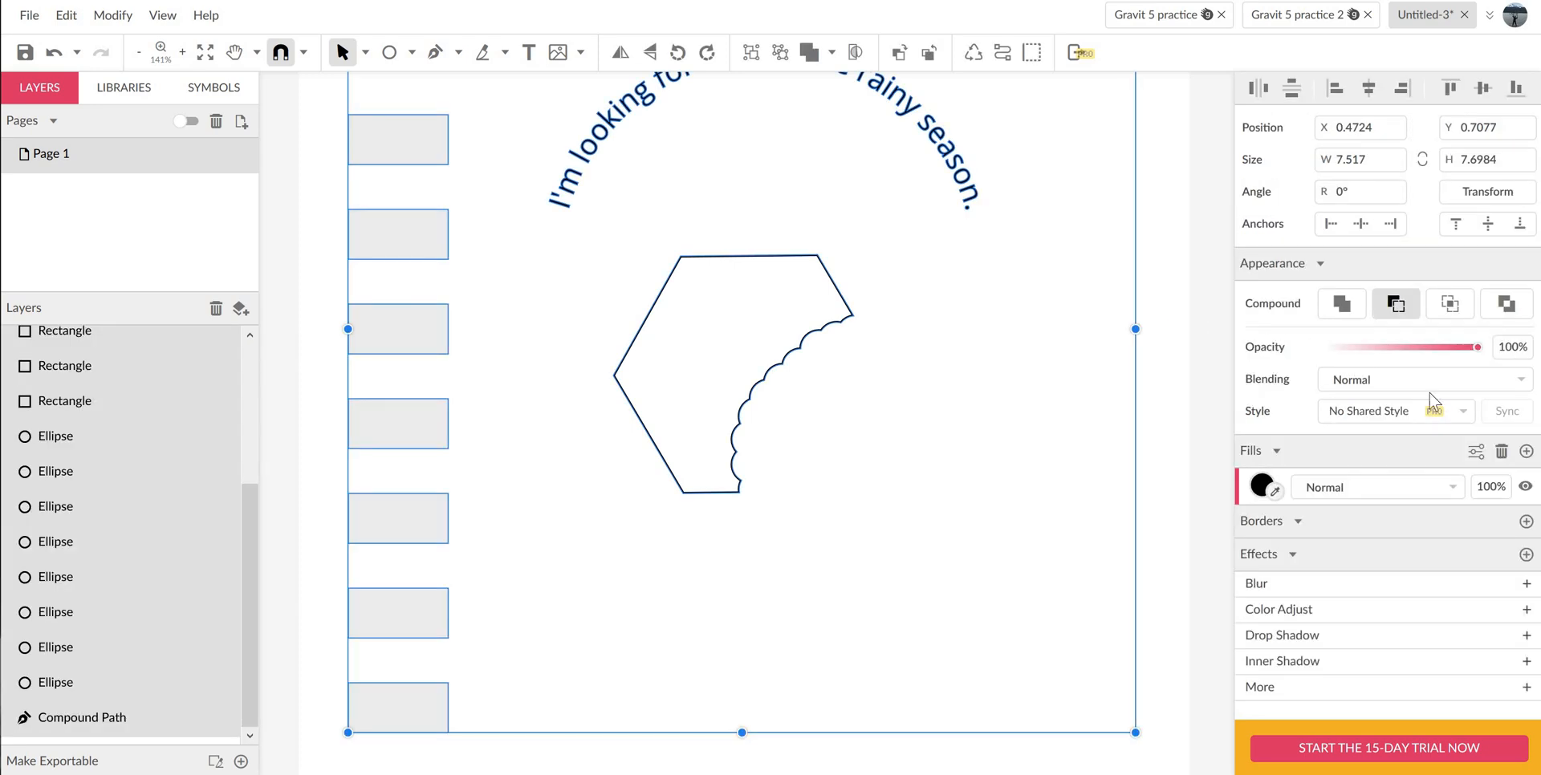
left_click(1501, 452)
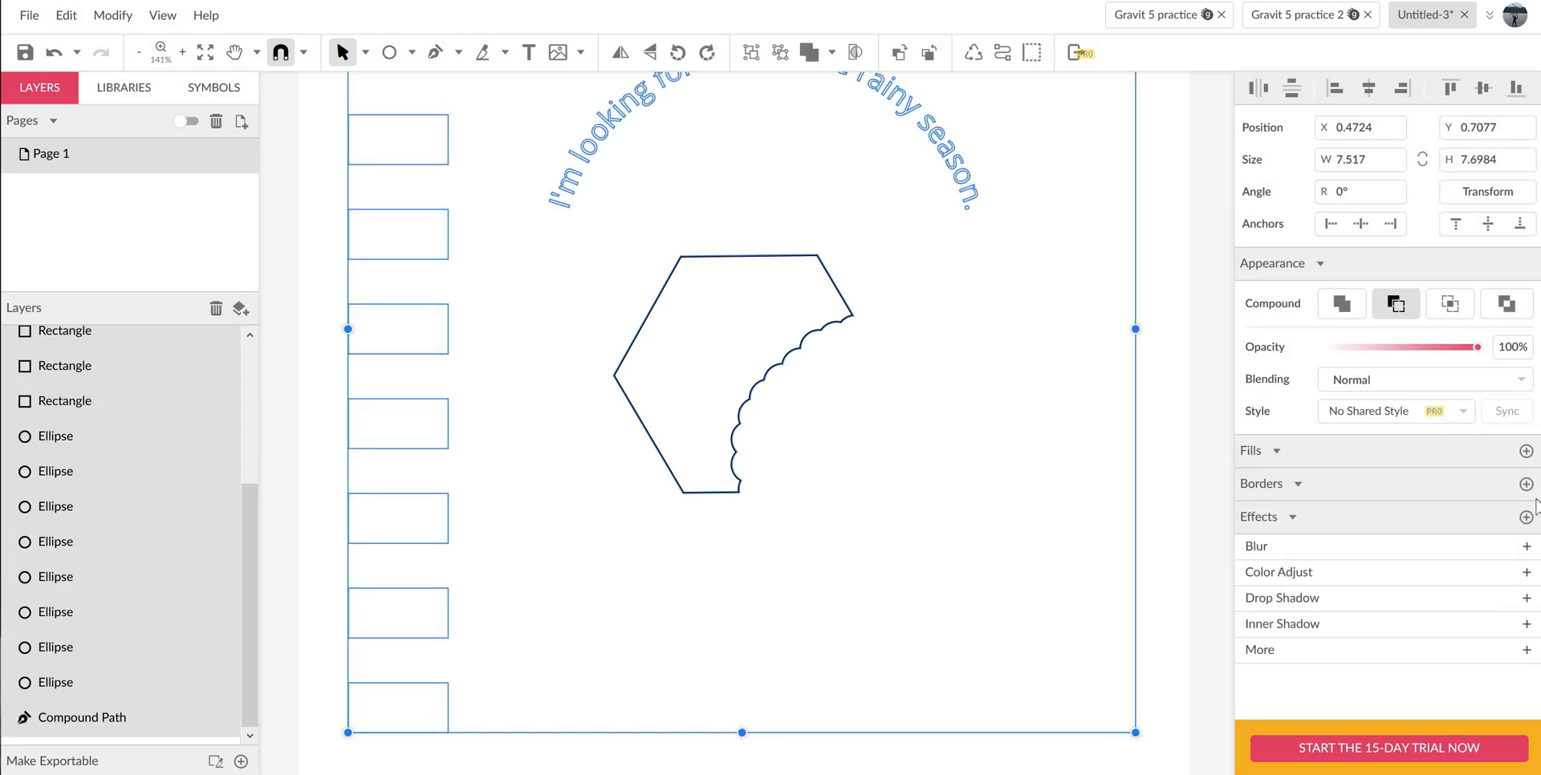
left_click(1526, 484)
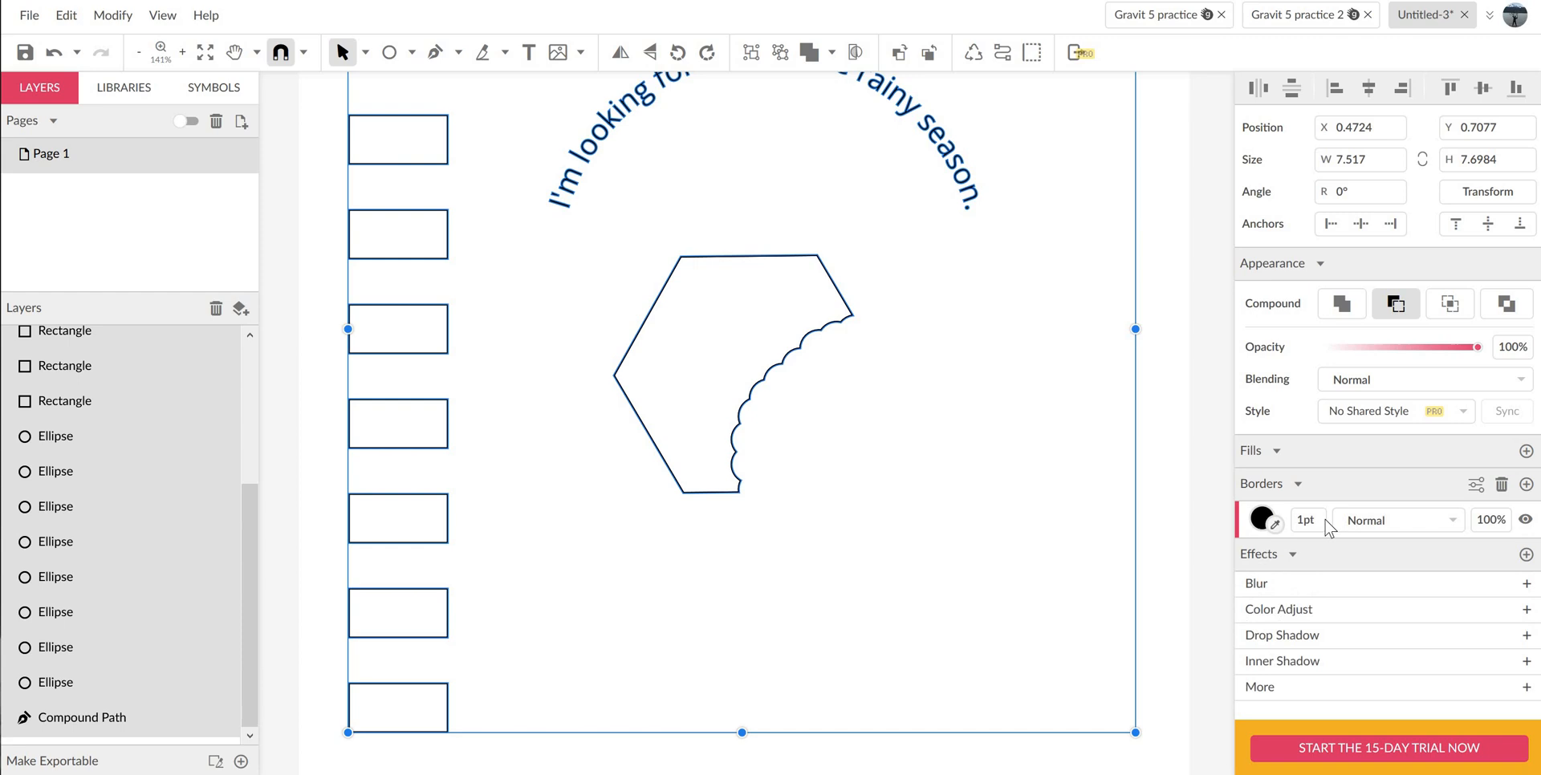
left_click(1262, 518)
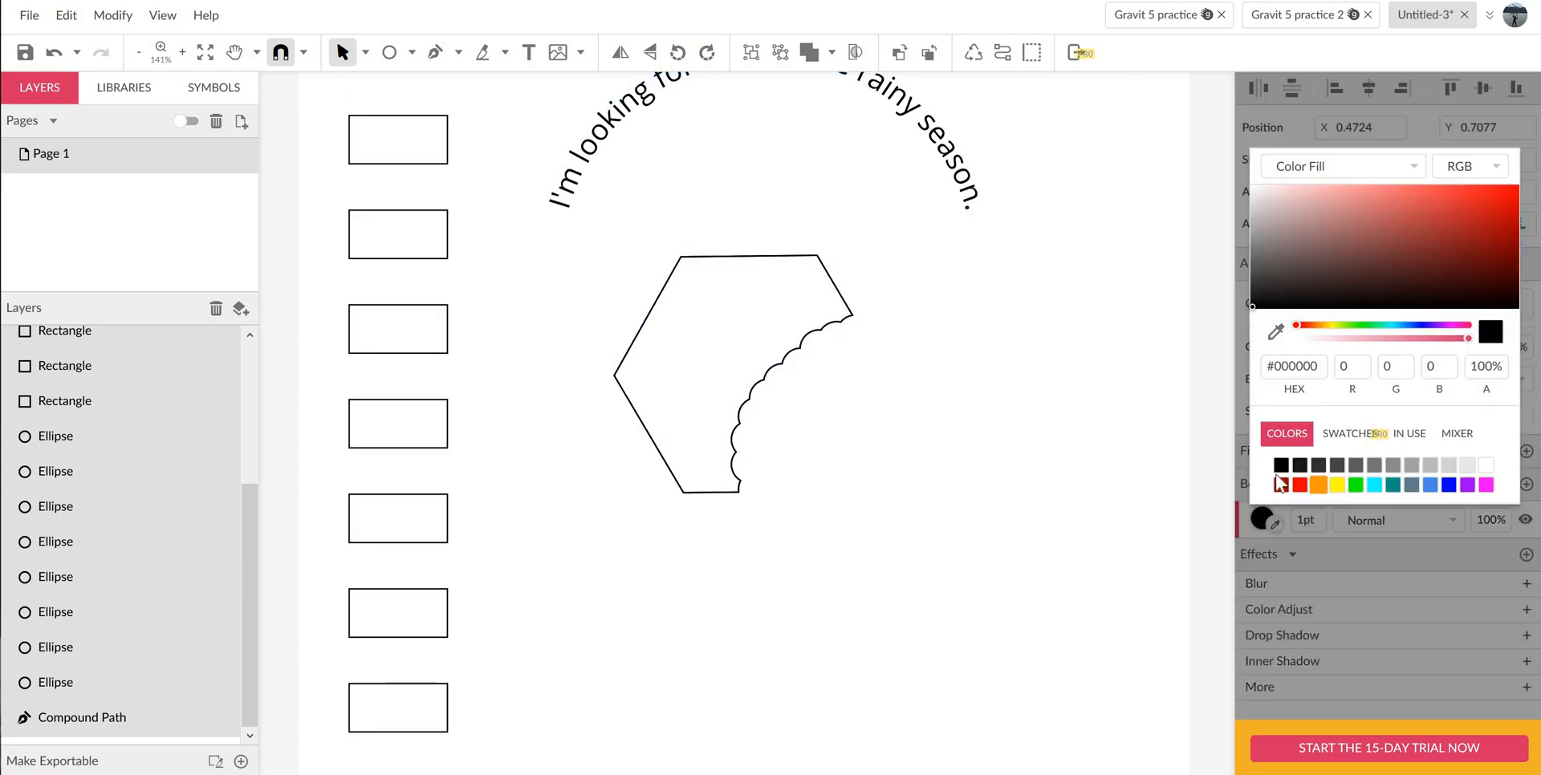
left_click(1318, 485)
left_click(912, 345)
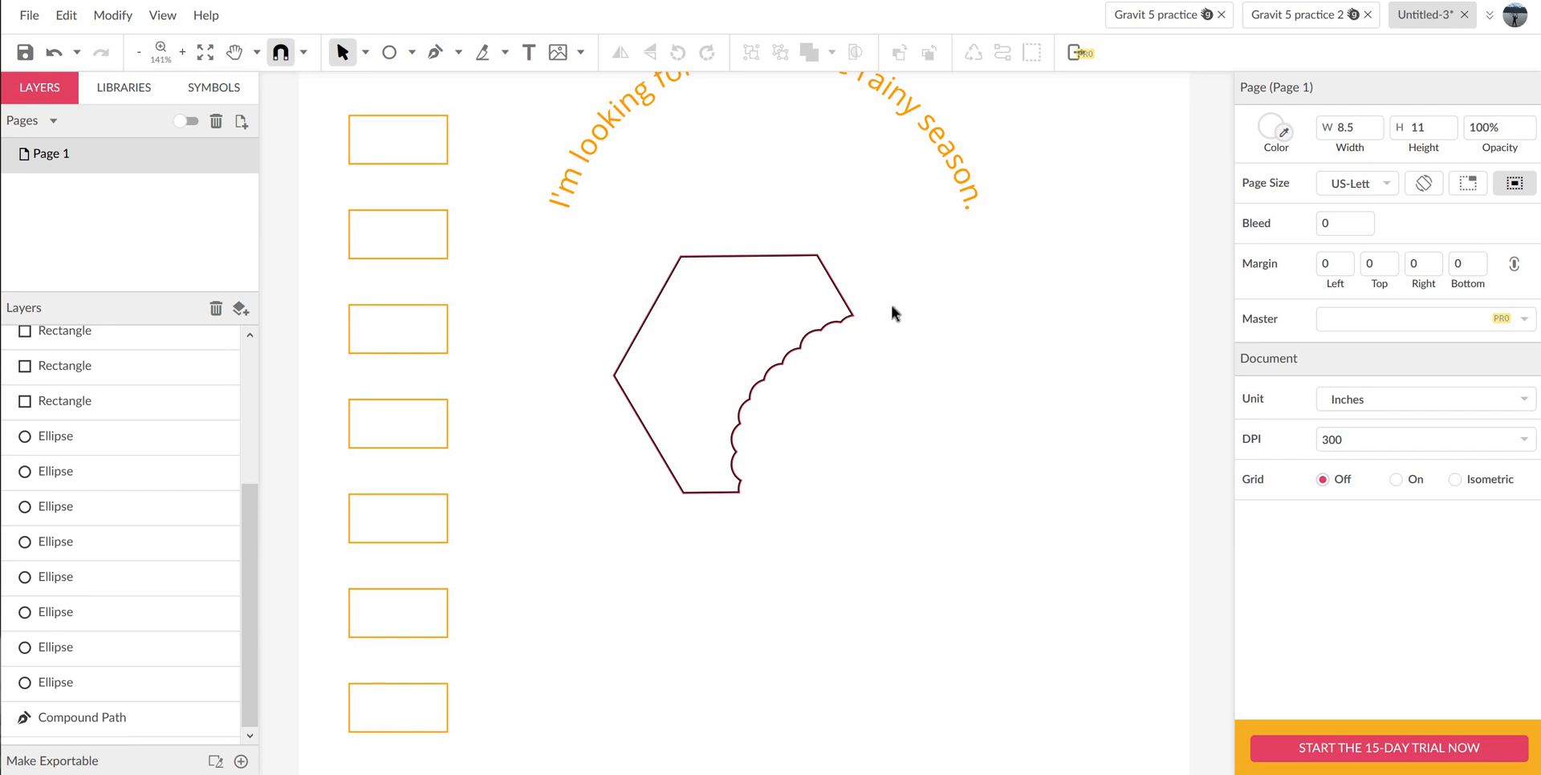
- Delete the black border from the scalloped hexagon, keeping only its orange border
left_click(853, 319)
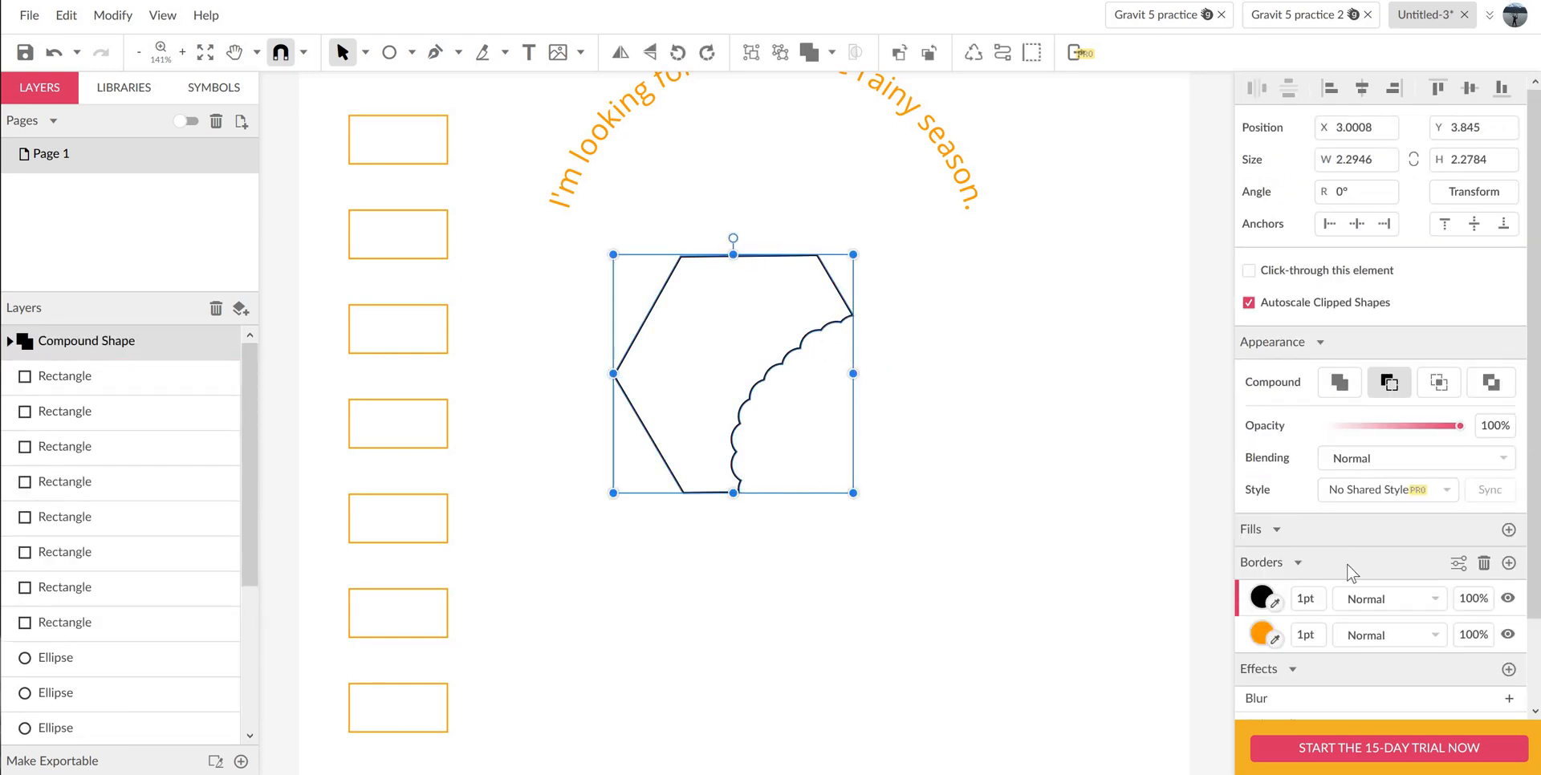
left_click(1484, 565)
left_click(1074, 499)
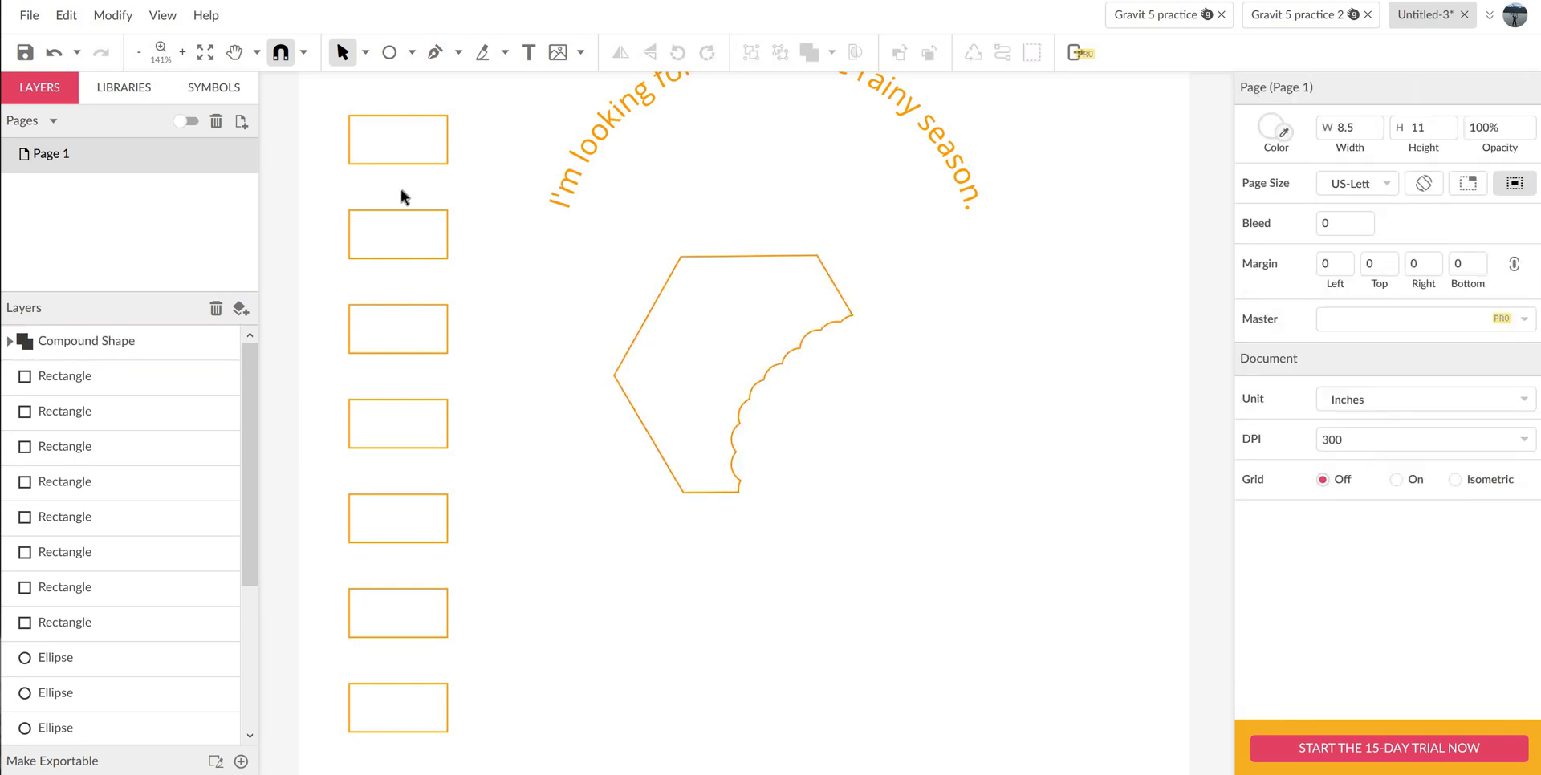
- Save the document to the cloud as "Gravit 5" followed by the teacher's name, and close the documents "Gravit 5 practice" and "Gravit 5 practice 2"
left_click(25, 52)
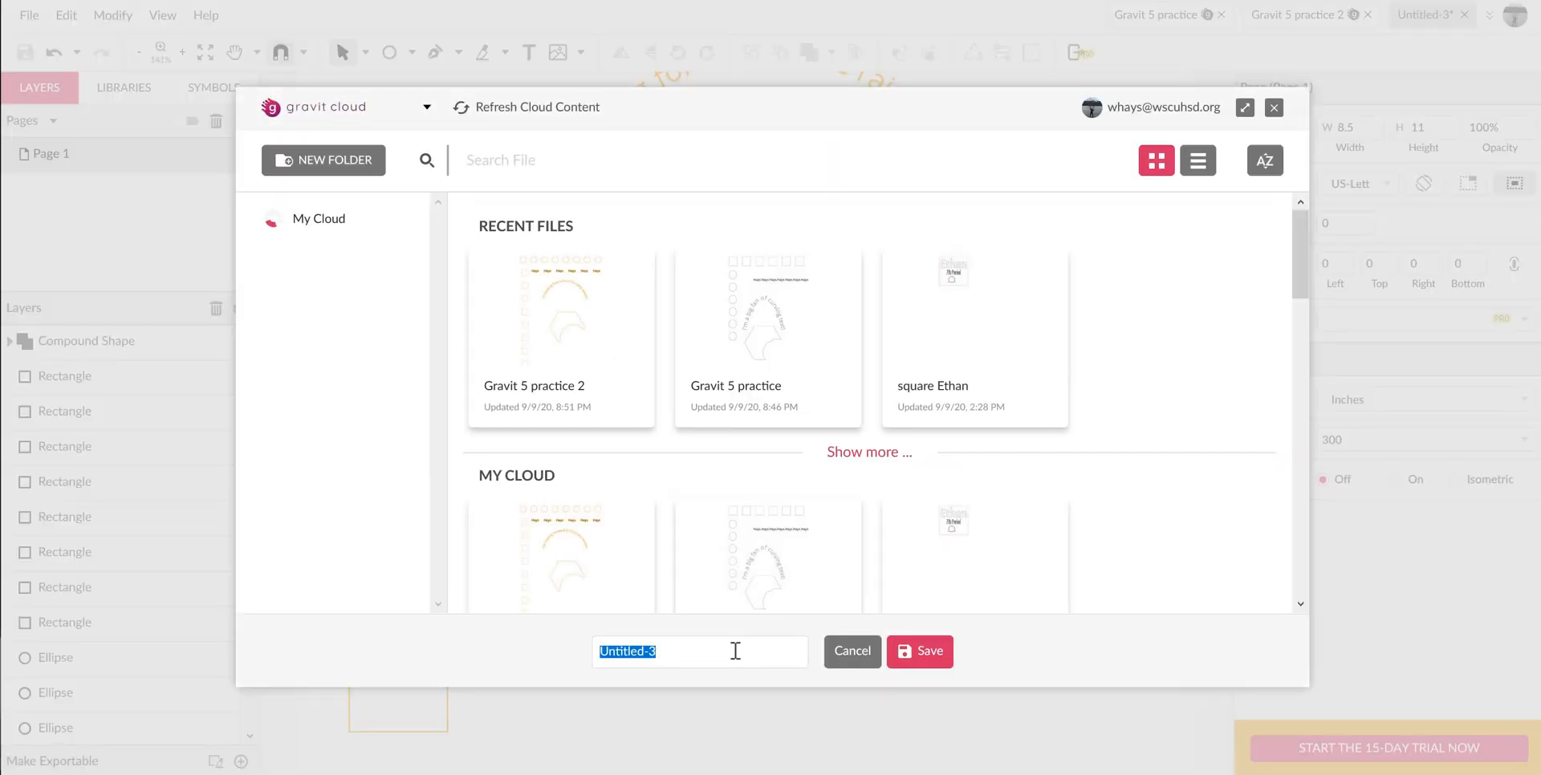
type("Gravit 5 Mr. Hays")
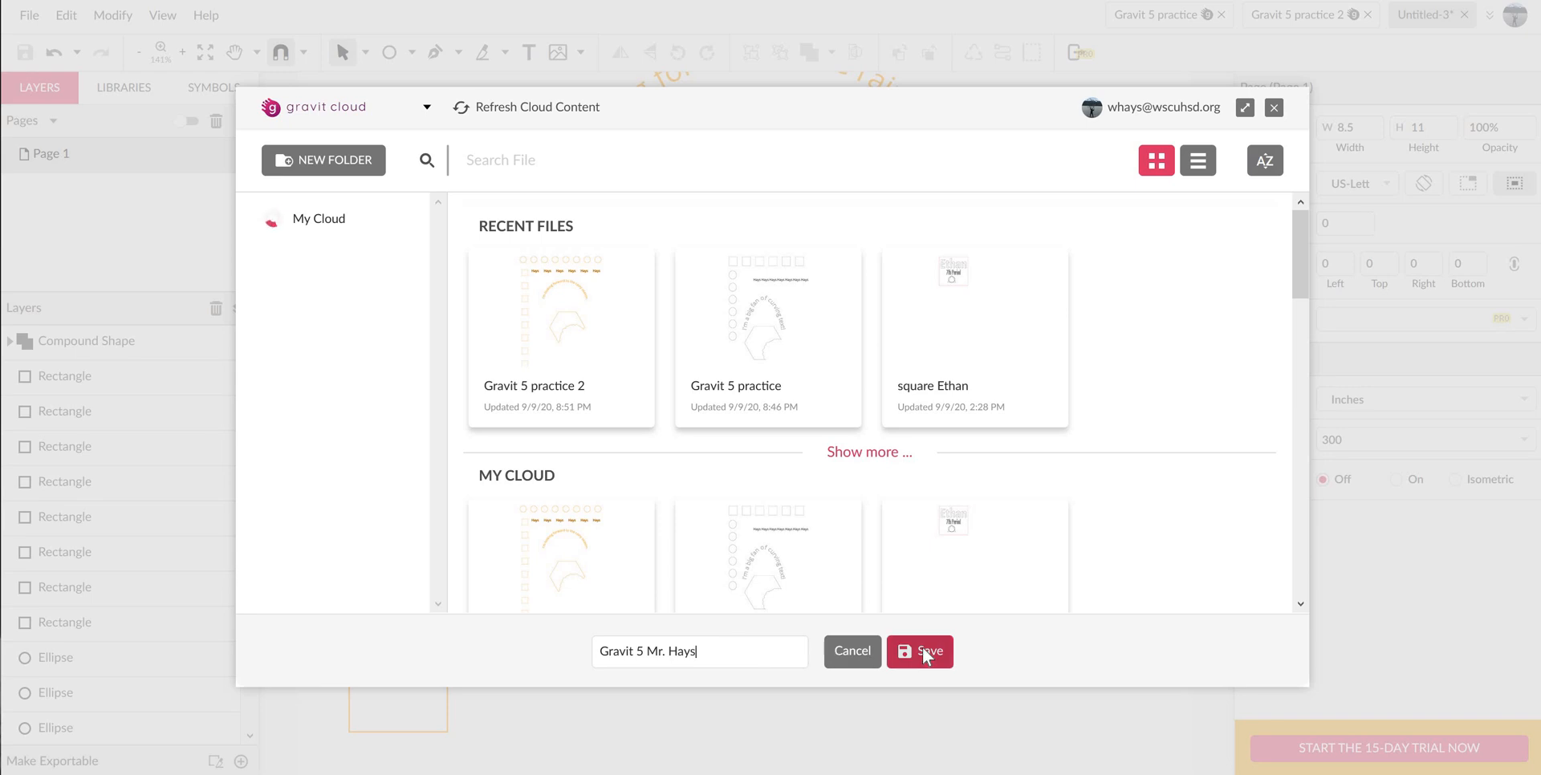
left_click(923, 651)
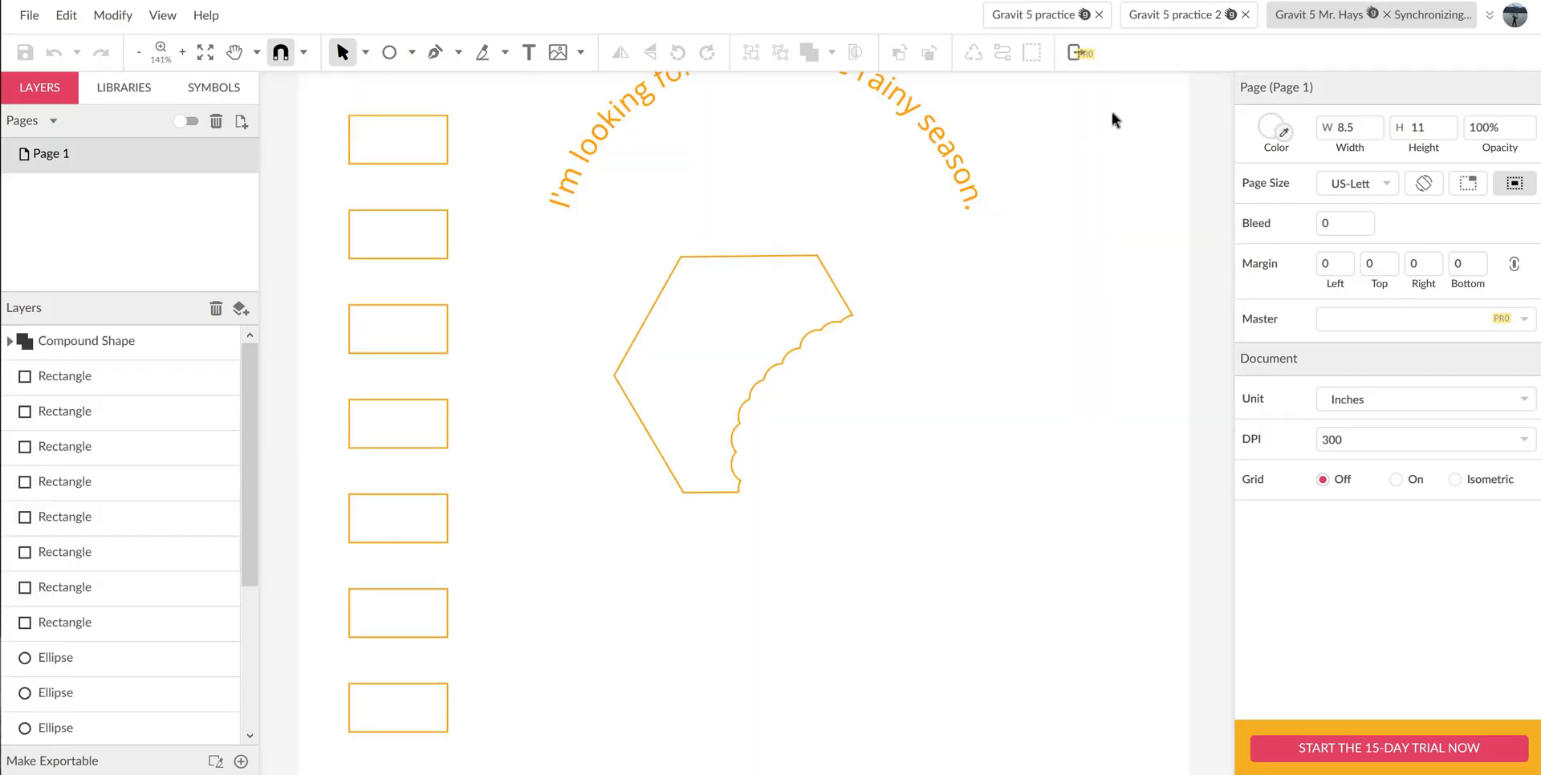
left_click(1099, 14)
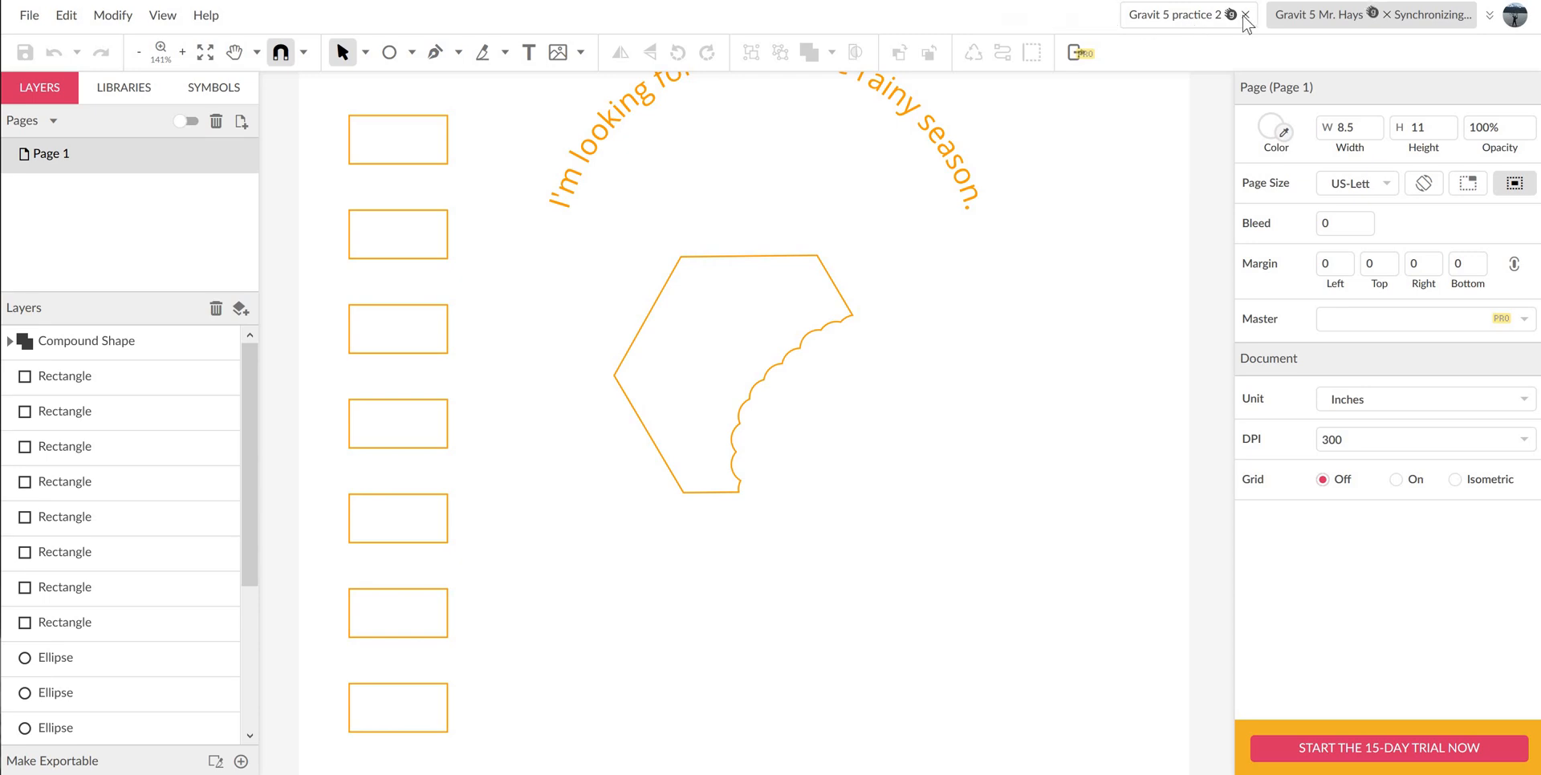
left_click(1245, 15)
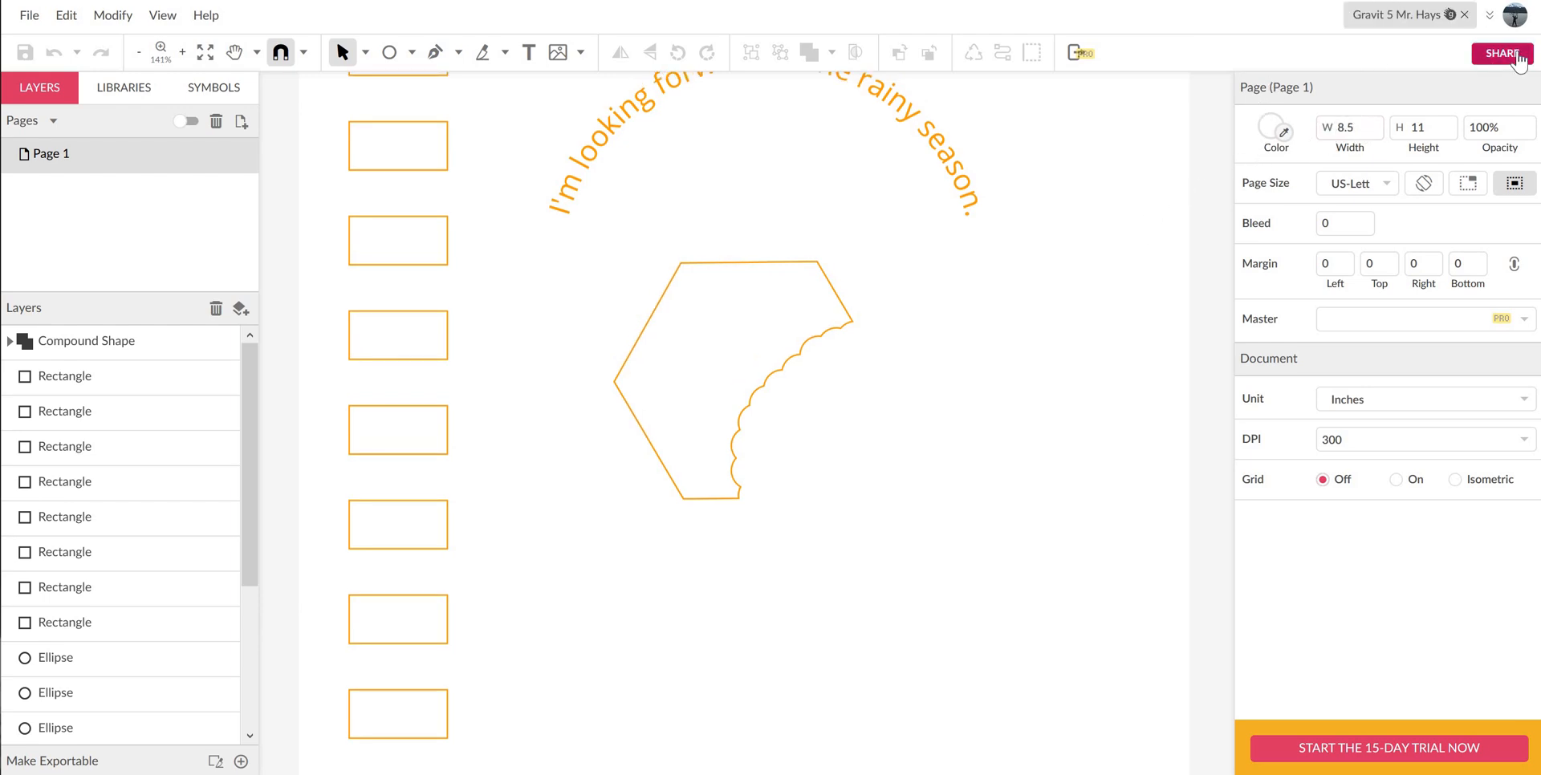
- Turn on sharing for the saved file and copy its share link, keeping Allow to Save and Allow to Inspect enabled
left_click(1518, 60)
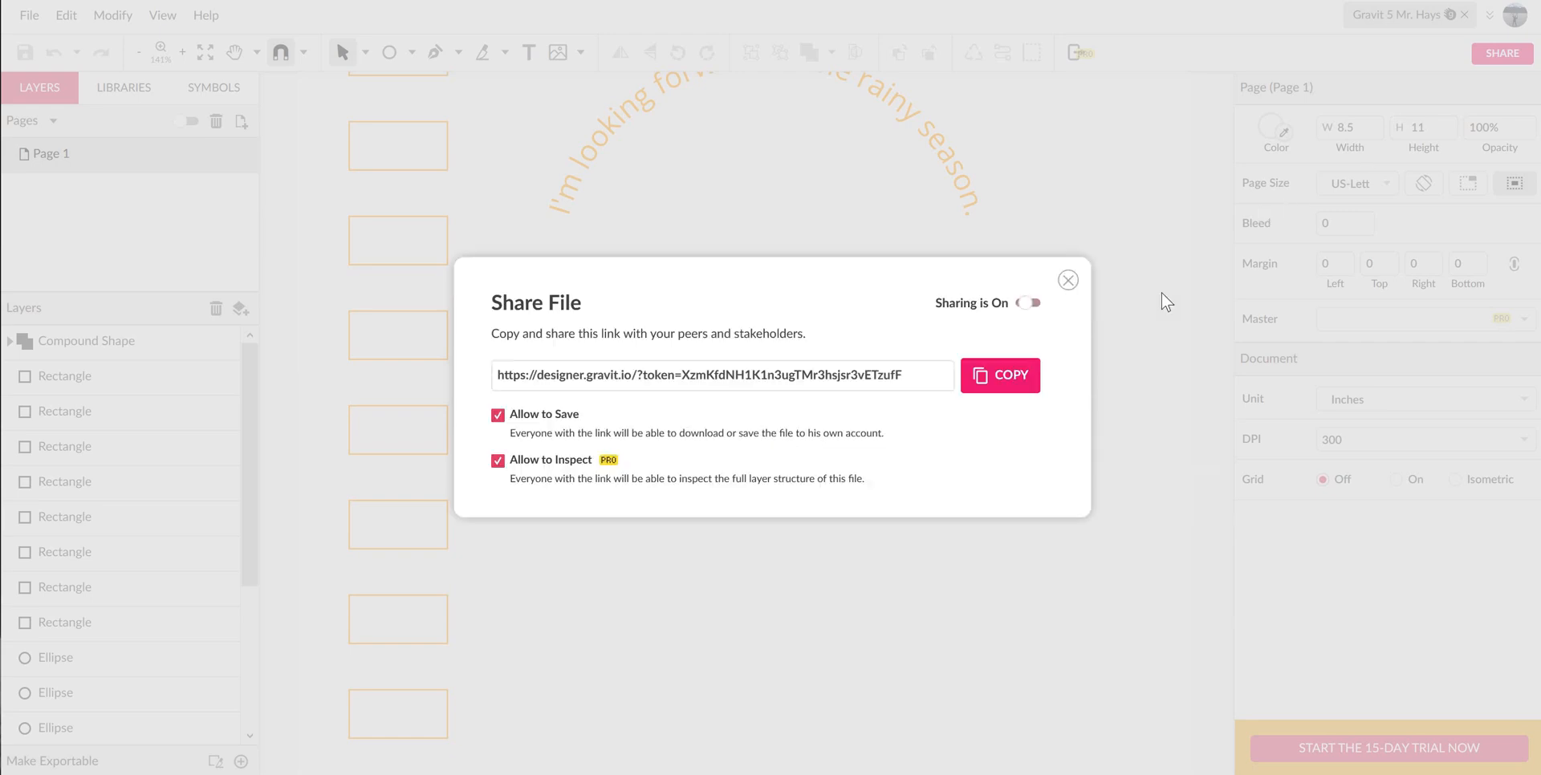
left_click(1005, 386)
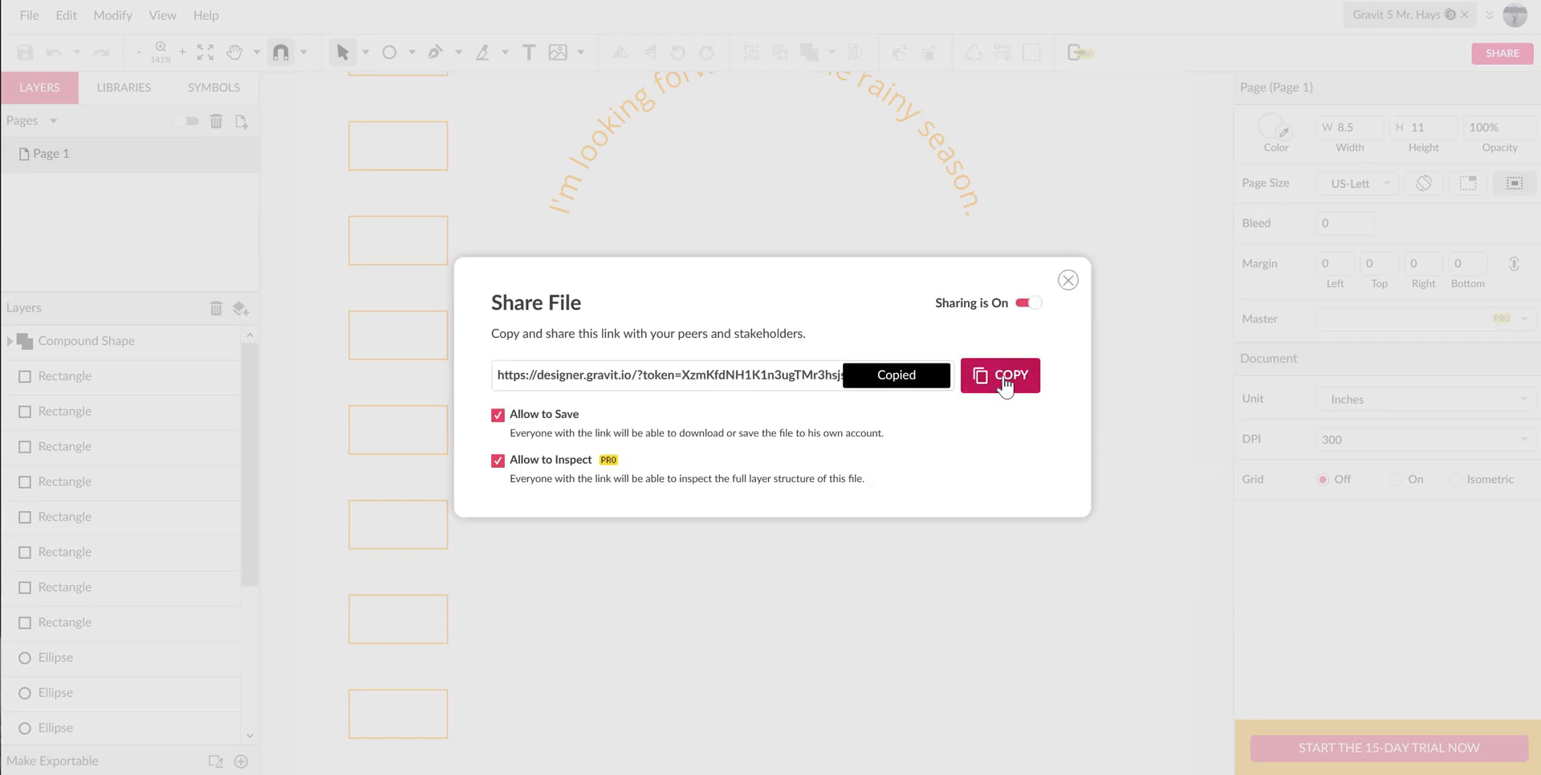
left_click(1068, 280)
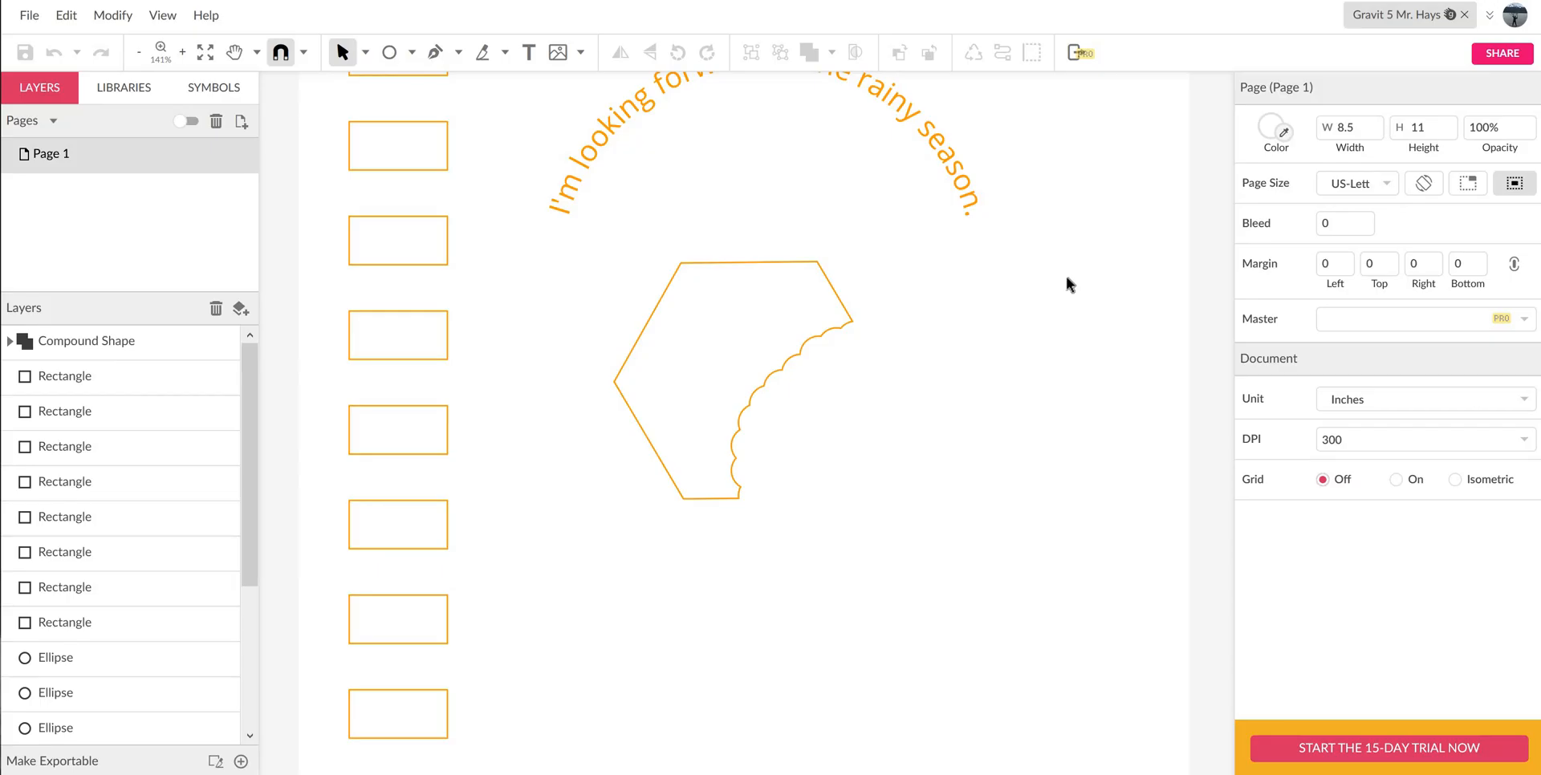